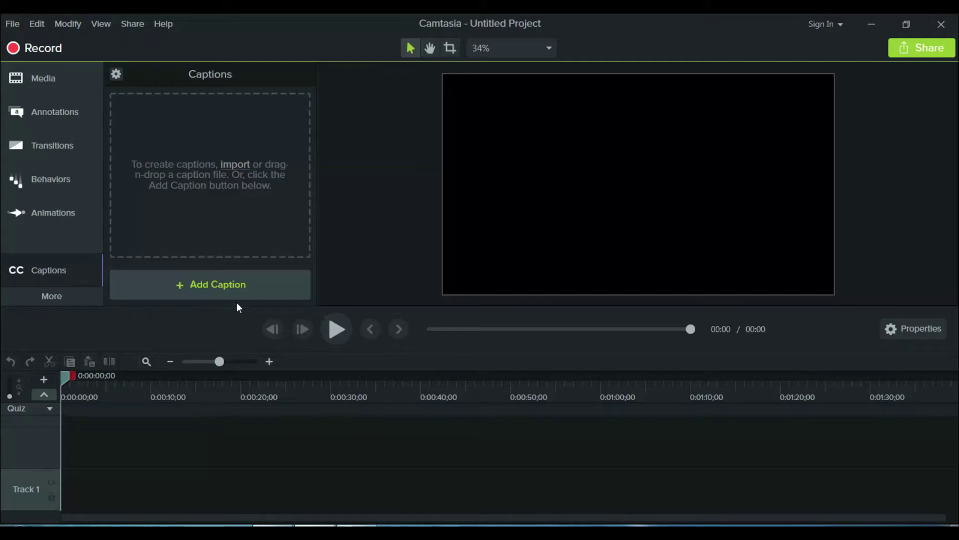
# Step: Import the blue light-streak countdown and the film-reel countdown videos from the background videos folder into the Media Bin
pyautogui.click(50, 77)
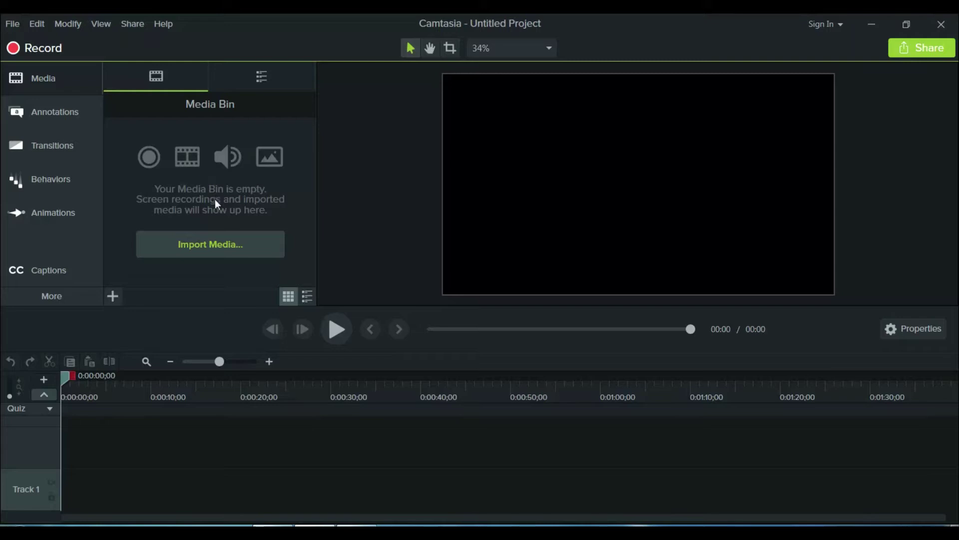
pyautogui.click(198, 246)
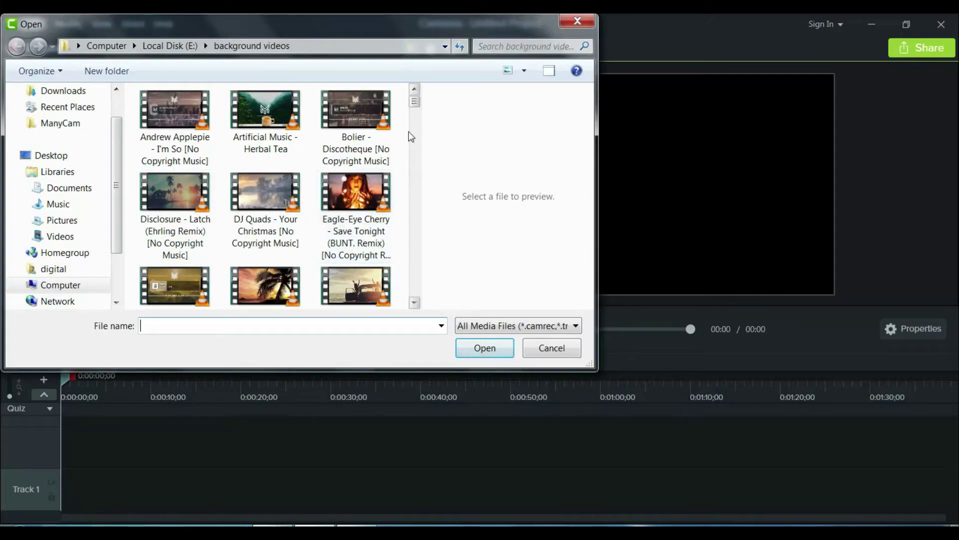
pyautogui.moveTo(414, 103); pyautogui.dragTo(414, 161)
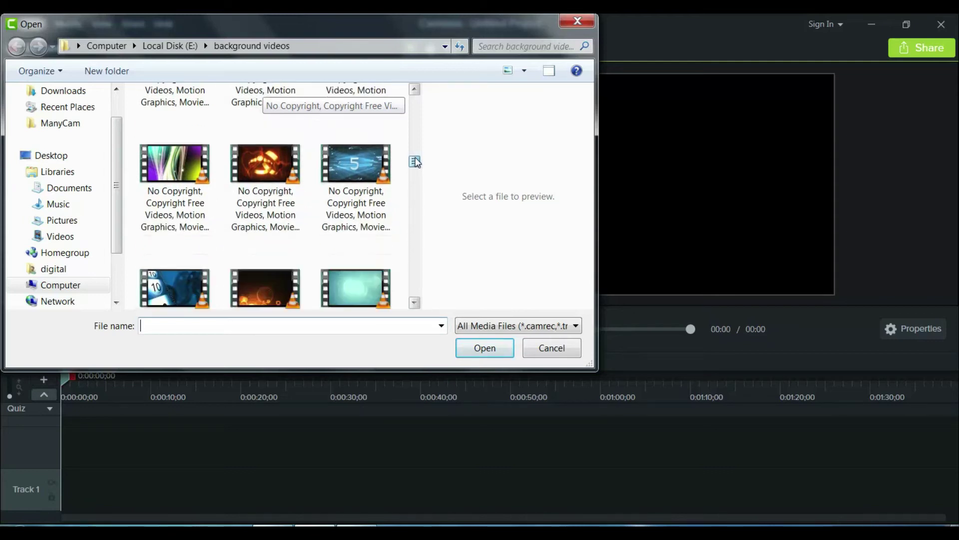
pyautogui.click(379, 165)
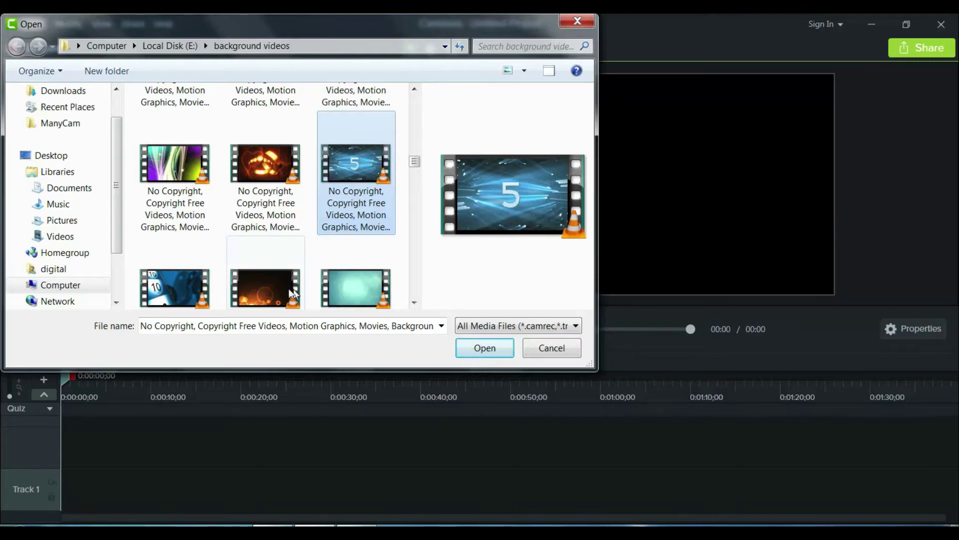
pyautogui.keyDown('ctrl'); pyautogui.click(162, 294); pyautogui.keyUp('ctrl')
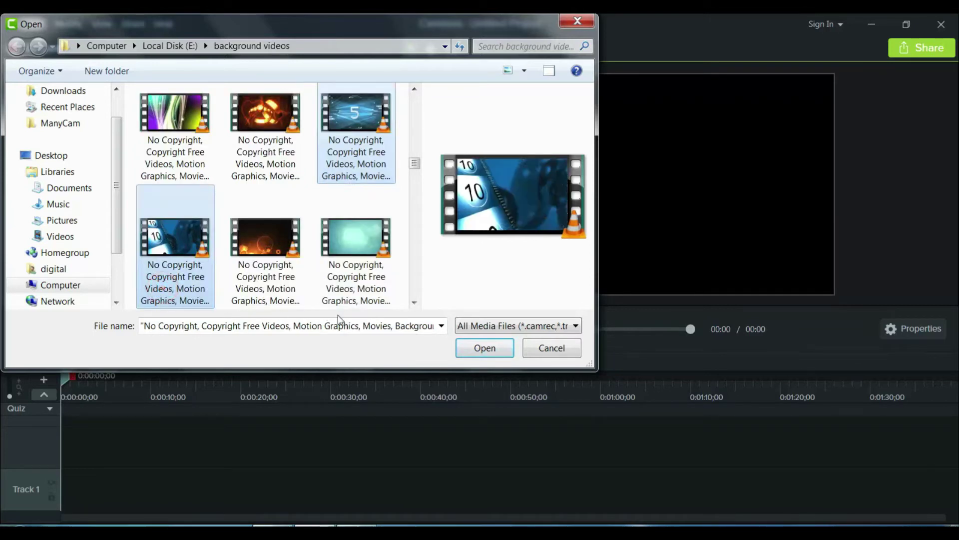
pyautogui.click(481, 350)
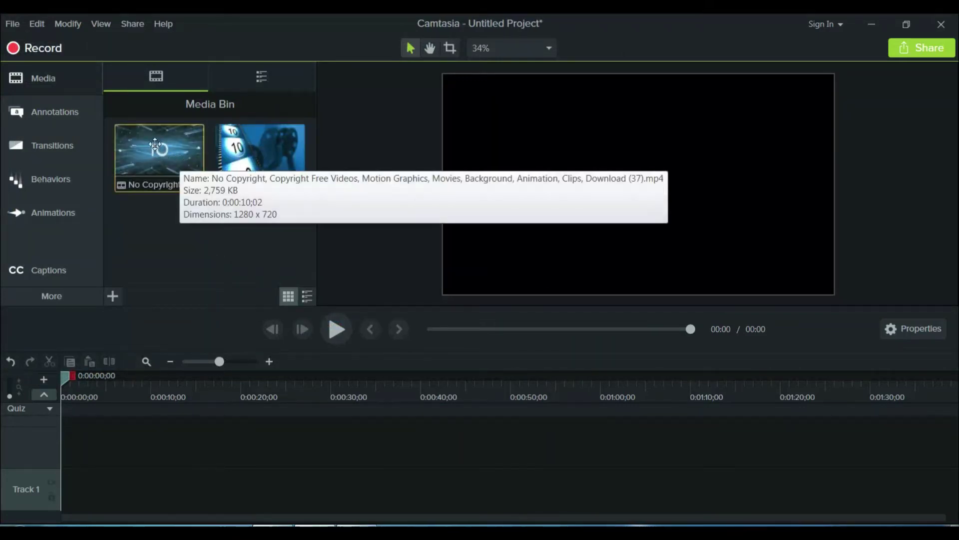
# Step: Place the light-streak countdown at the start of Track 1 and the film-reel countdown directly after it
pyautogui.moveTo(158, 150)
pyautogui.mouseDown()
pyautogui.moveTo(143, 495)
pyautogui.moveTo(94, 475)
pyautogui.moveTo(46, 493)
pyautogui.mouseUp()
pyautogui.click(135, 490)
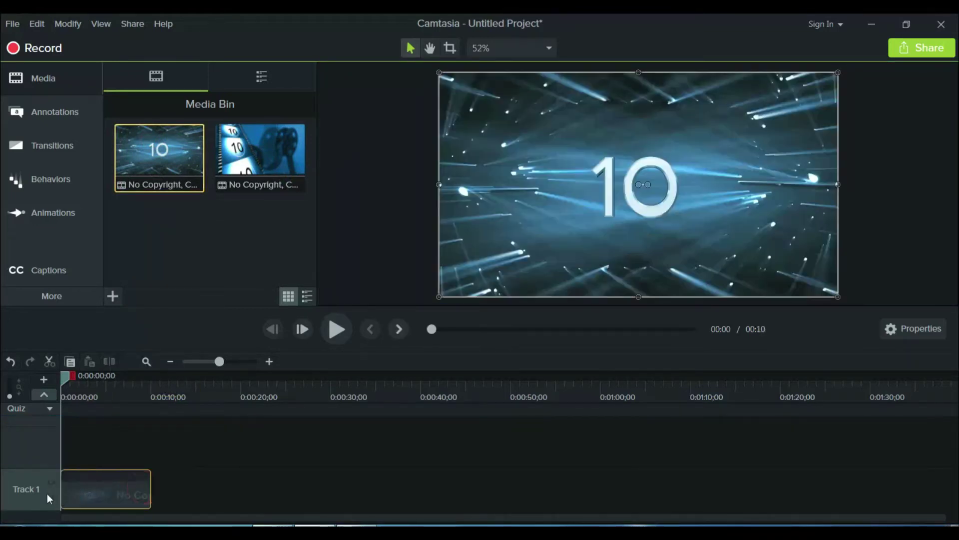
pyautogui.moveTo(264, 144); pyautogui.dragTo(132, 513)
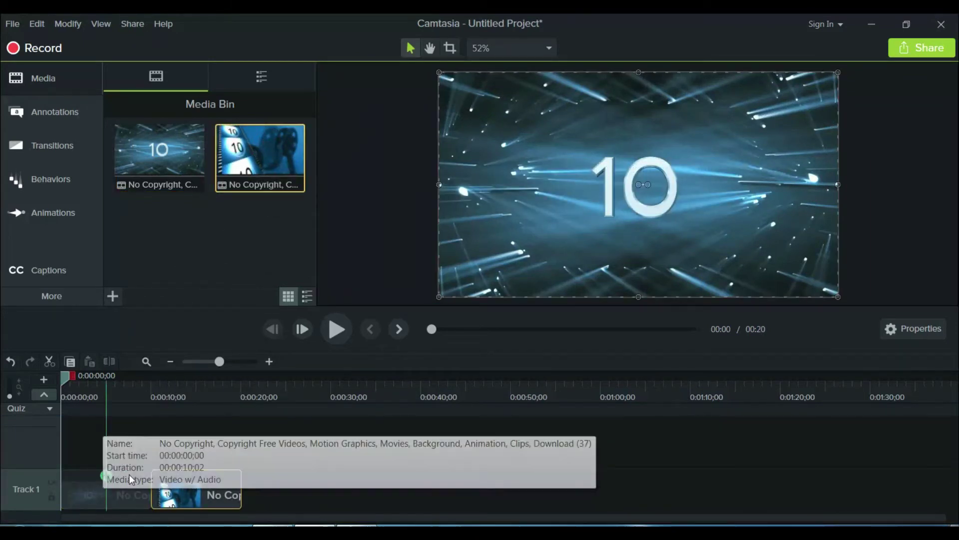
# Step: Play the opening seconds of the first countdown clip and return the playhead to the start of the timeline
pyautogui.click(97, 489)
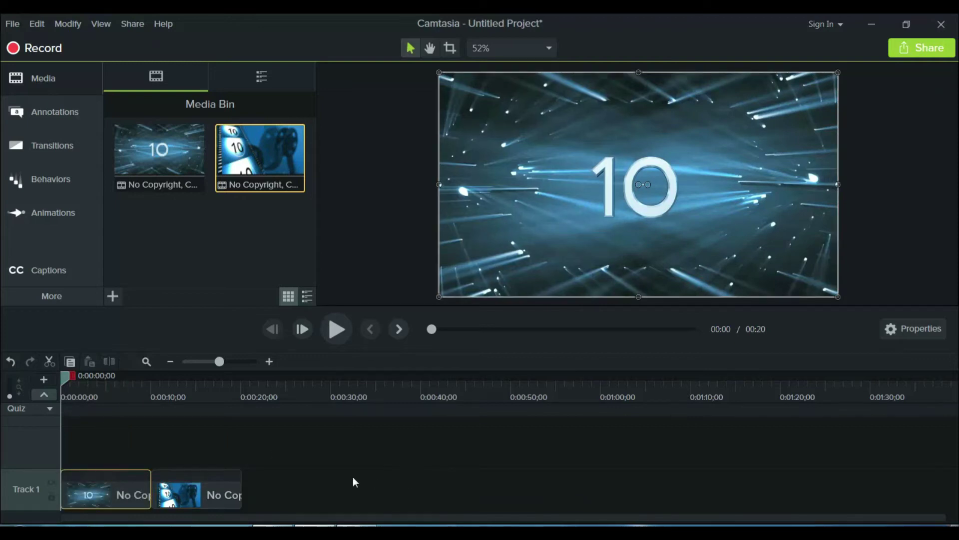
pyautogui.press('space')
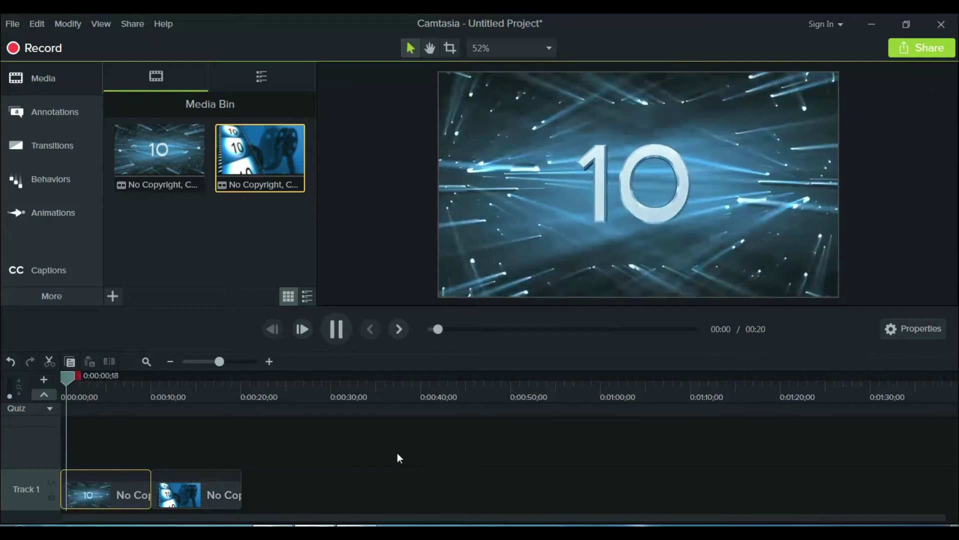
pyautogui.press('space')
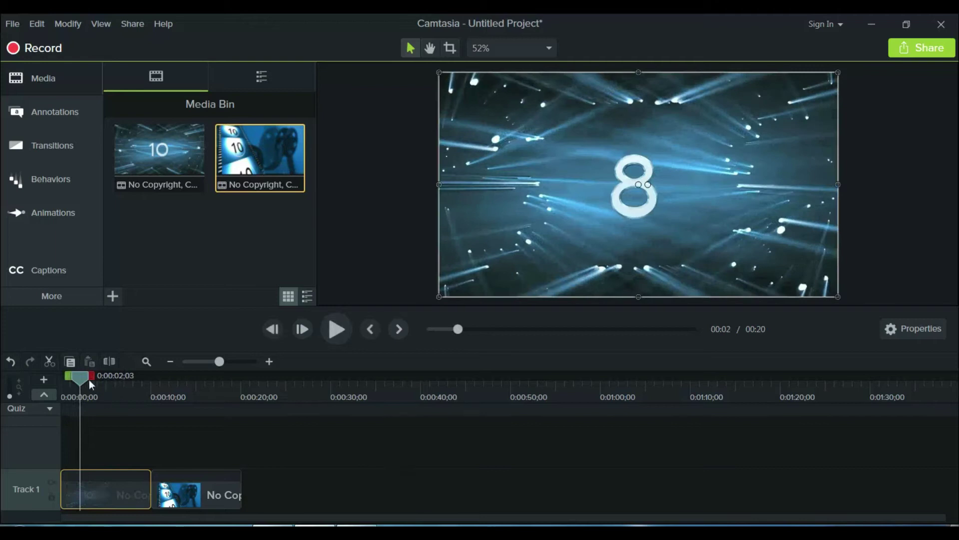
pyautogui.moveTo(80, 380); pyautogui.dragTo(34, 379)
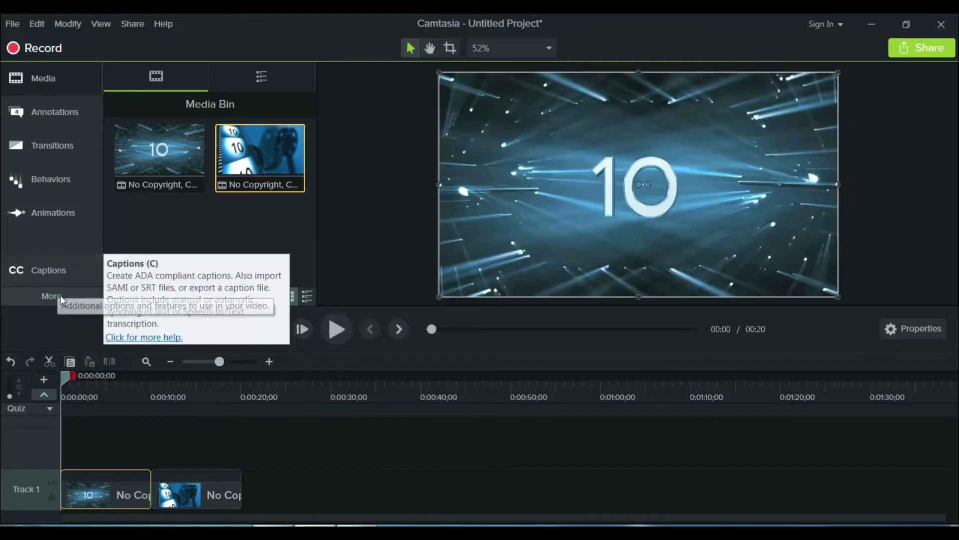
# Step: Add a caption at the start of the timeline reading "wel come to digital telugu techs"
pyautogui.click(53, 268)
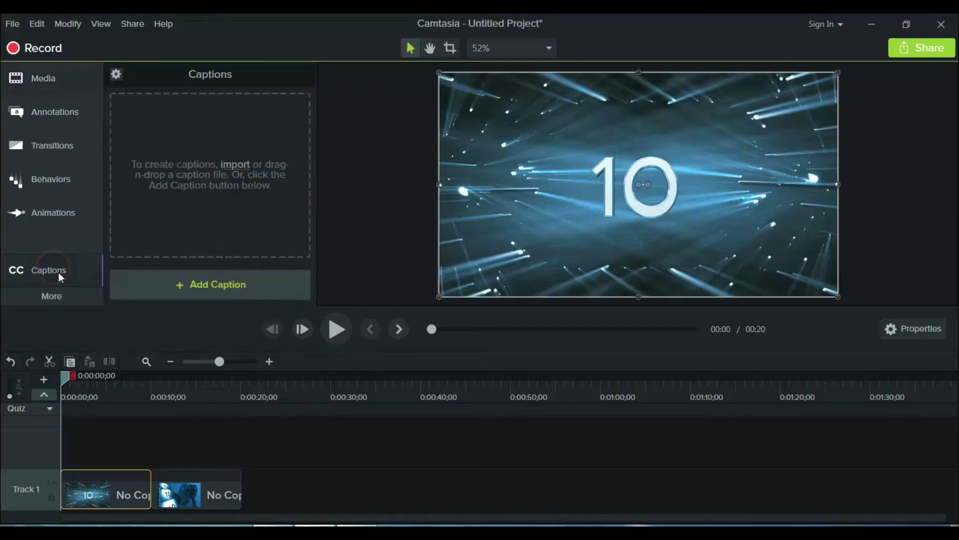
pyautogui.click(195, 281)
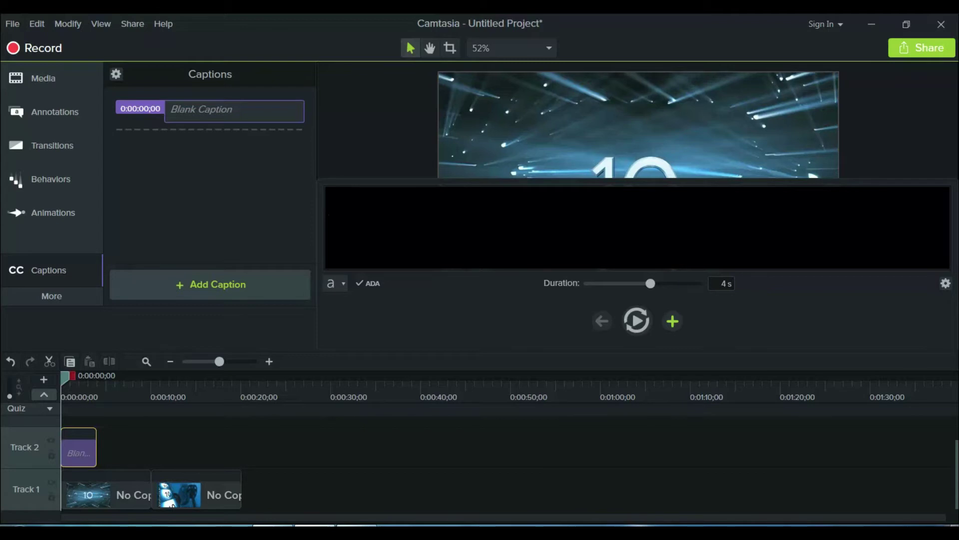
pyautogui.write('wel com')
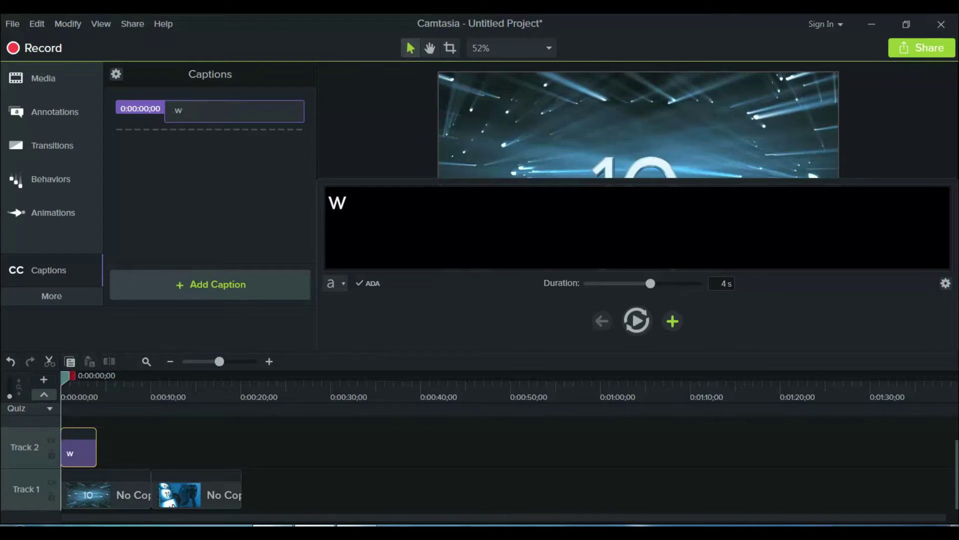
pyautogui.write('e')
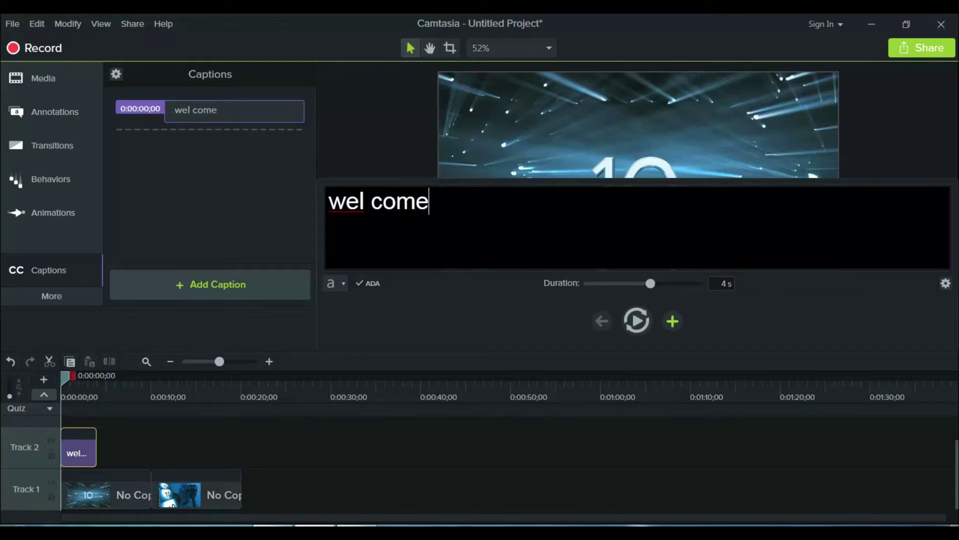
pyautogui.write(' to d')
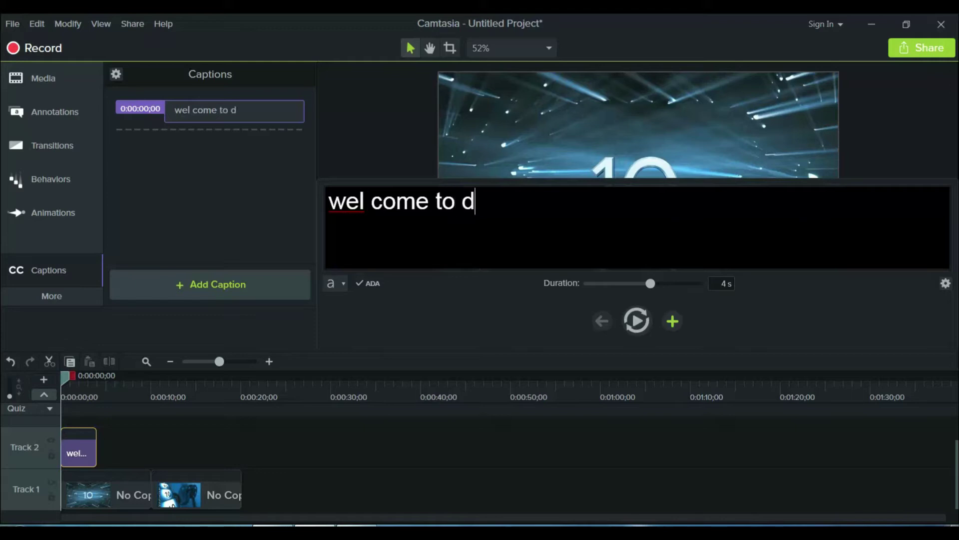
pyautogui.write('igital ')
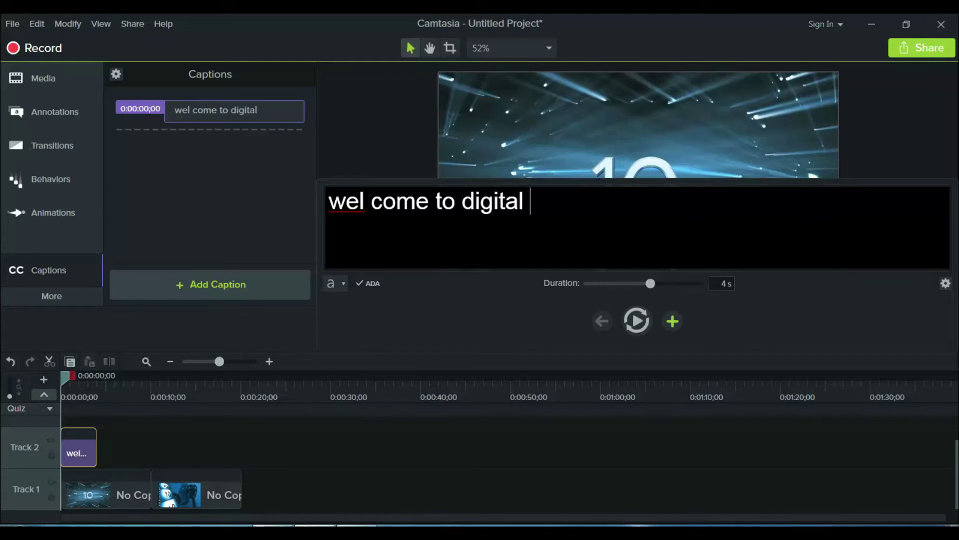
pyautogui.write('telugu ')
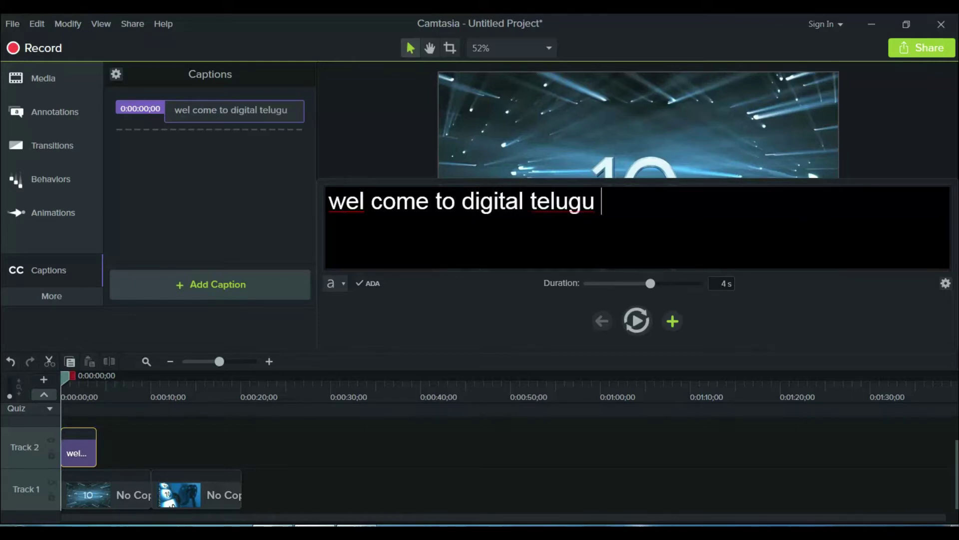
pyautogui.write('techs')
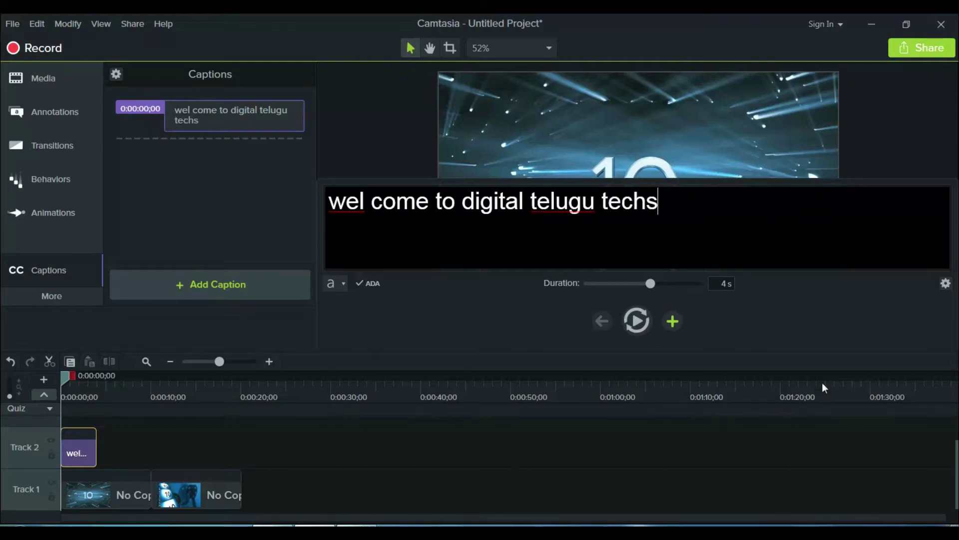
# Step: Keep the first caption's duration at 4 s and append a blank caption directly after it
pyautogui.click(650, 283)
pyautogui.moveTo(651, 284)
pyautogui.mouseDown()
pyautogui.moveTo(705, 283)
pyautogui.moveTo(649, 286)
pyautogui.mouseUp()
pyautogui.click(673, 320)
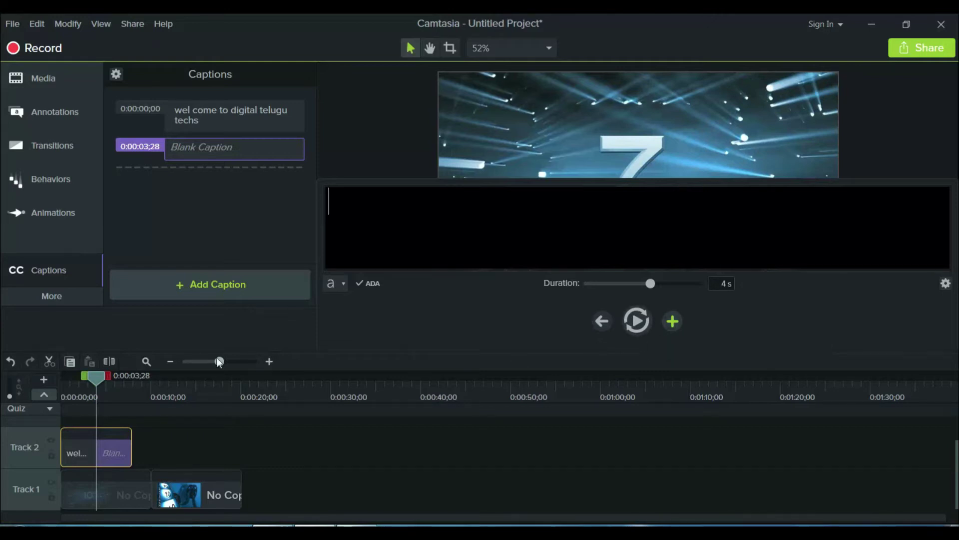
# Step: Play the timeline from the beginning to preview the first caption over the countdown clip
pyautogui.click(122, 493)
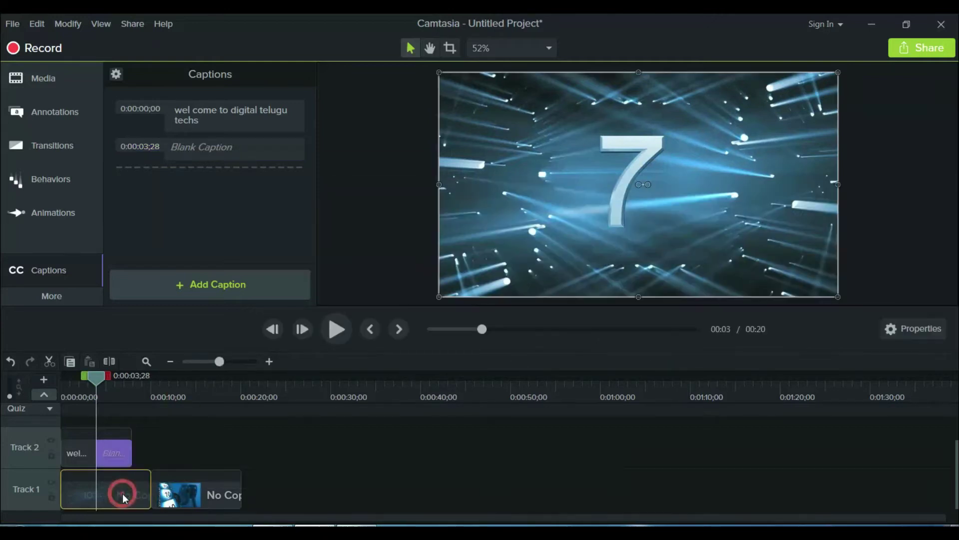
pyautogui.moveTo(95, 377); pyautogui.dragTo(35, 382)
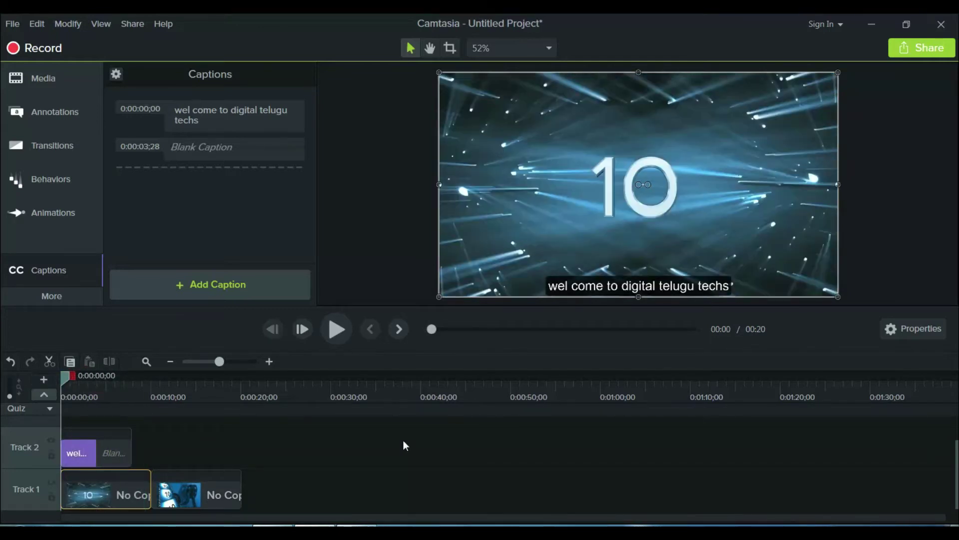
pyautogui.press('space')
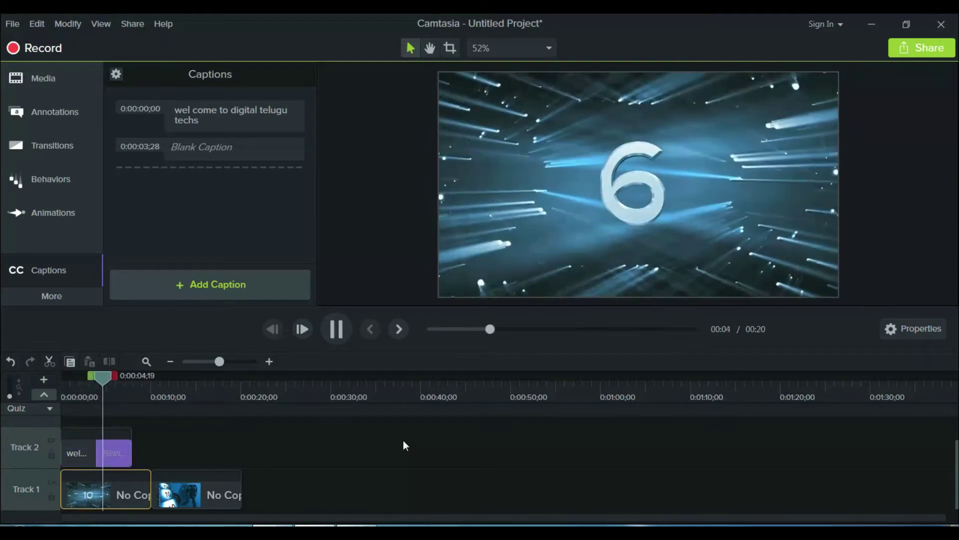
# Step: Fill the blank second caption with "advanced diploma courses" and set its duration to 7 s
pyautogui.doubleClick(114, 451)
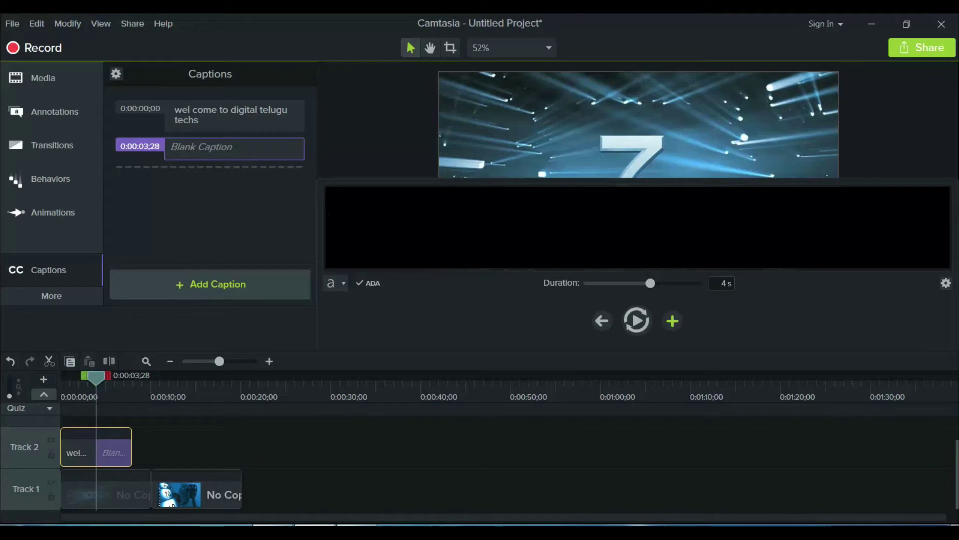
pyautogui.write('advanced ')
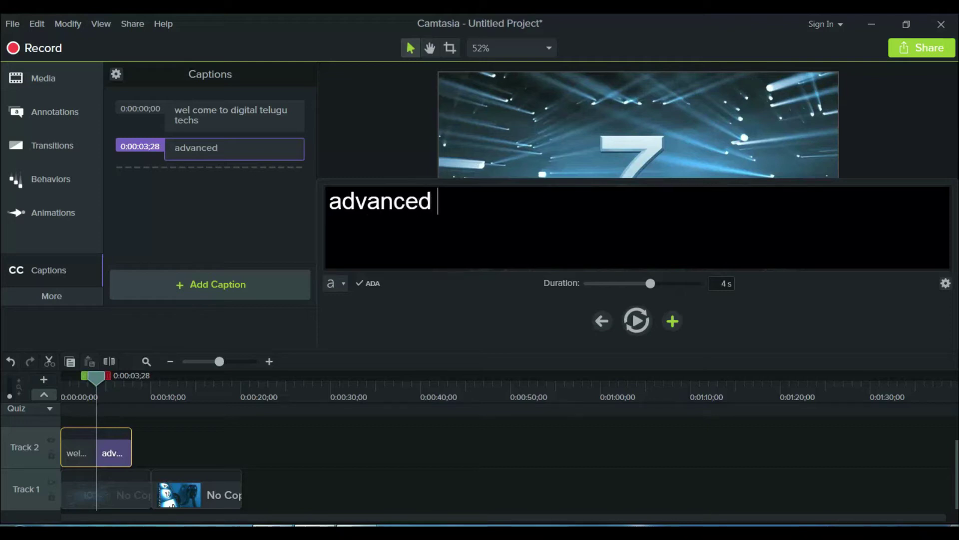
pyautogui.write('diplo')
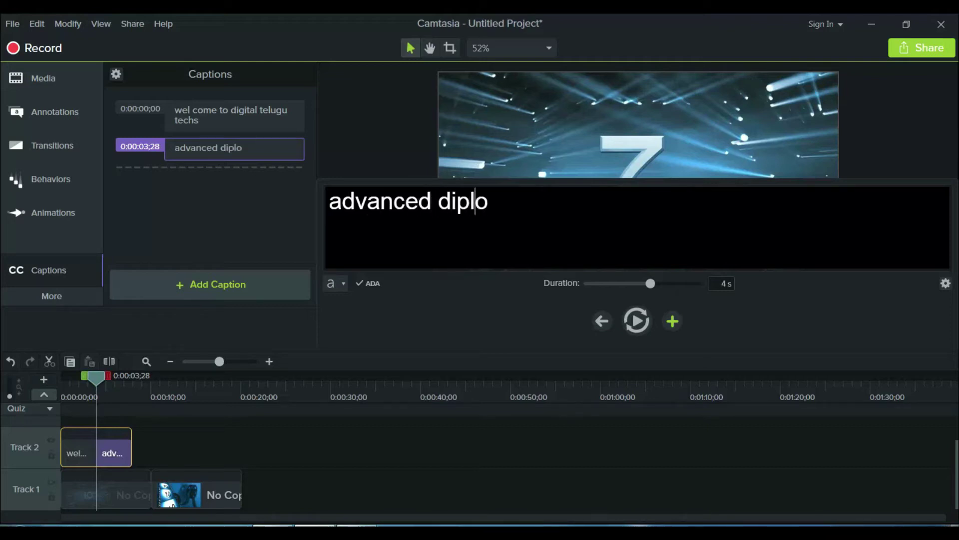
pyautogui.write('ma coure')
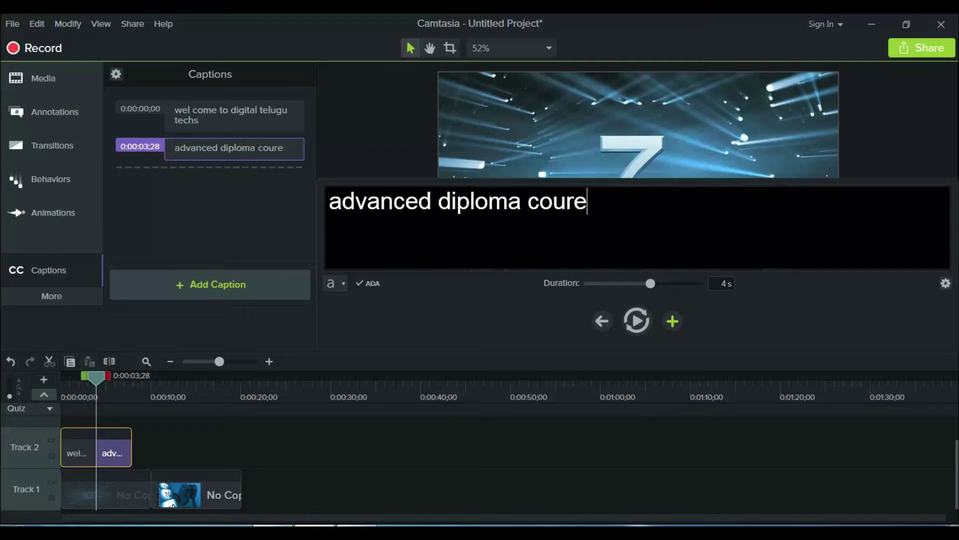
pyautogui.press('BackSpace')
pyautogui.write('ses')
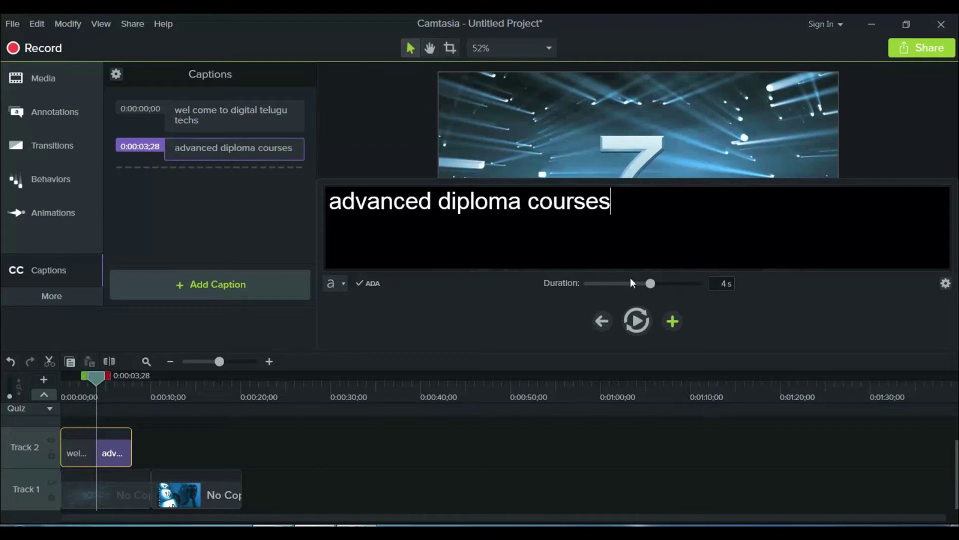
pyautogui.moveTo(652, 283); pyautogui.dragTo(740, 295)
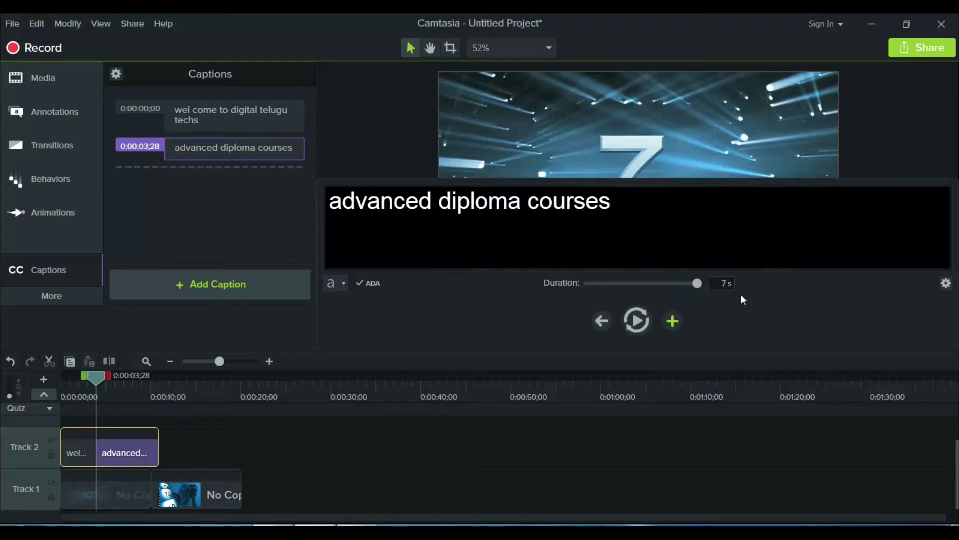
# Step: Append a third caption reading "video editing tutorials" with a 7 s duration, and return the playhead to the timeline start
pyautogui.click(672, 320)
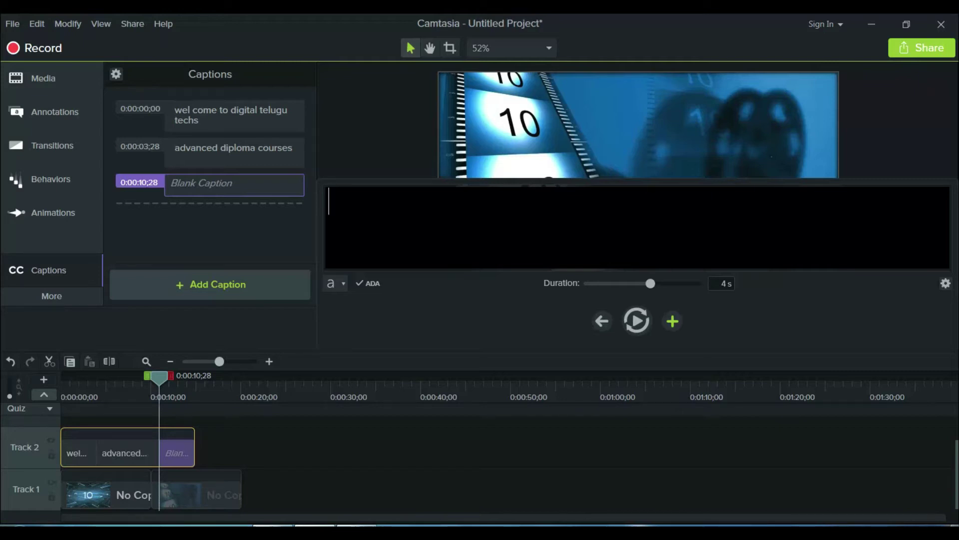
pyautogui.write('video editing tutorials')
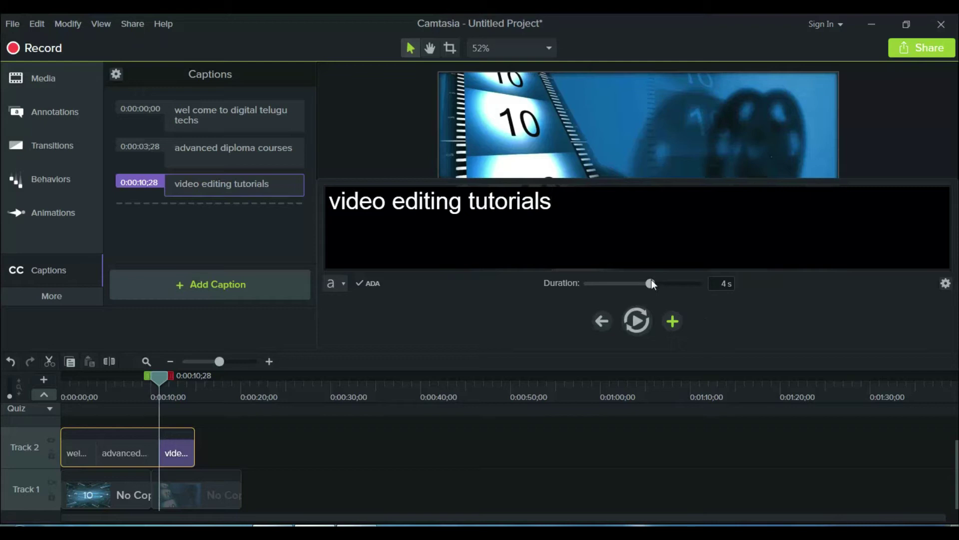
pyautogui.moveTo(651, 280); pyautogui.dragTo(716, 284)
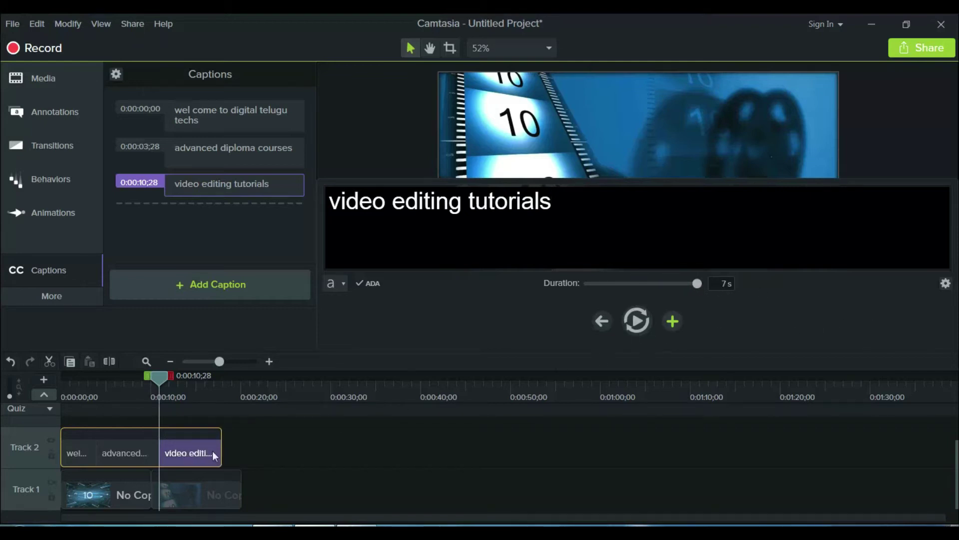
pyautogui.click(266, 443)
pyautogui.click(279, 458)
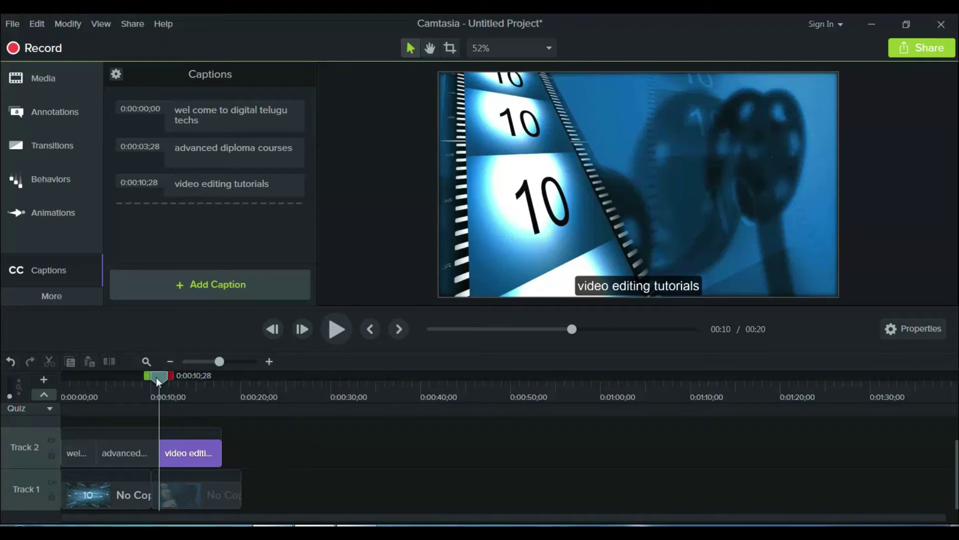
pyautogui.moveTo(156, 375); pyautogui.dragTo(26, 401)
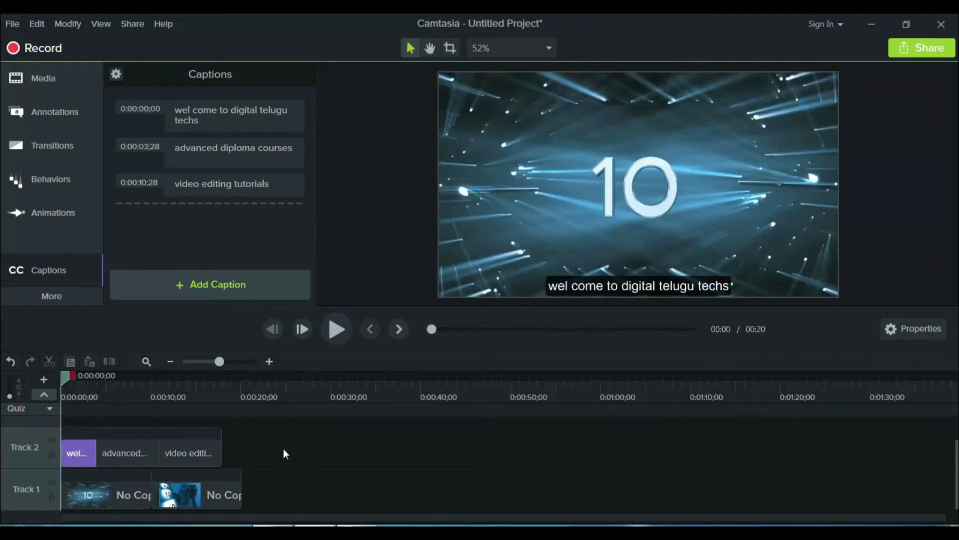
# Step: Play the timeline from the start to preview all three captions, and return the playhead to the beginning
pyautogui.click(283, 449)
pyautogui.press('space')
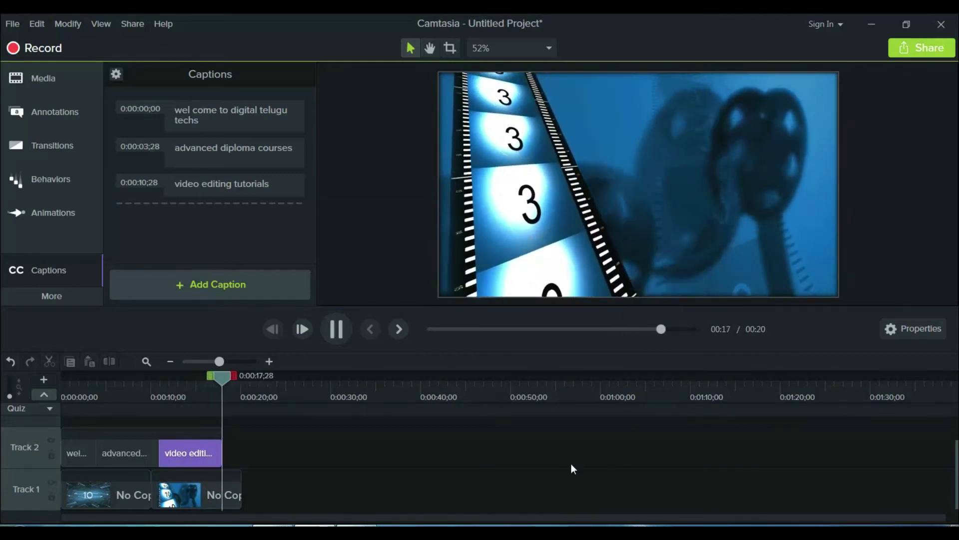
pyautogui.press('space')
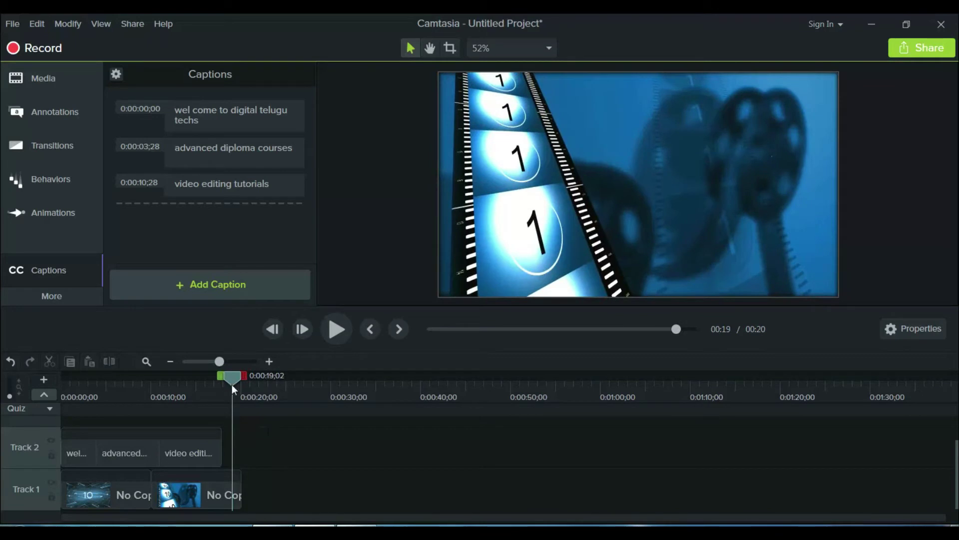
pyautogui.moveTo(233, 376); pyautogui.dragTo(38, 401)
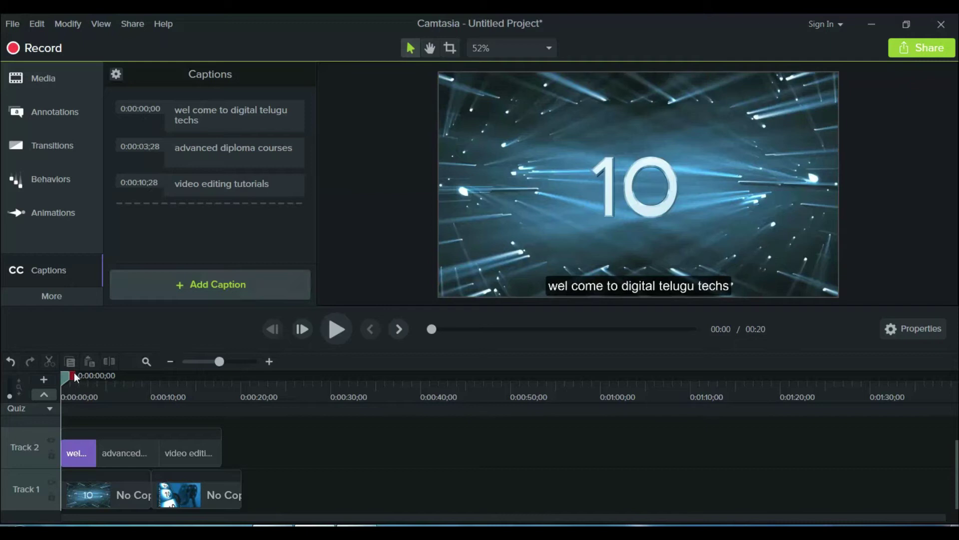
pyautogui.moveTo(62, 376); pyautogui.dragTo(353, 400)
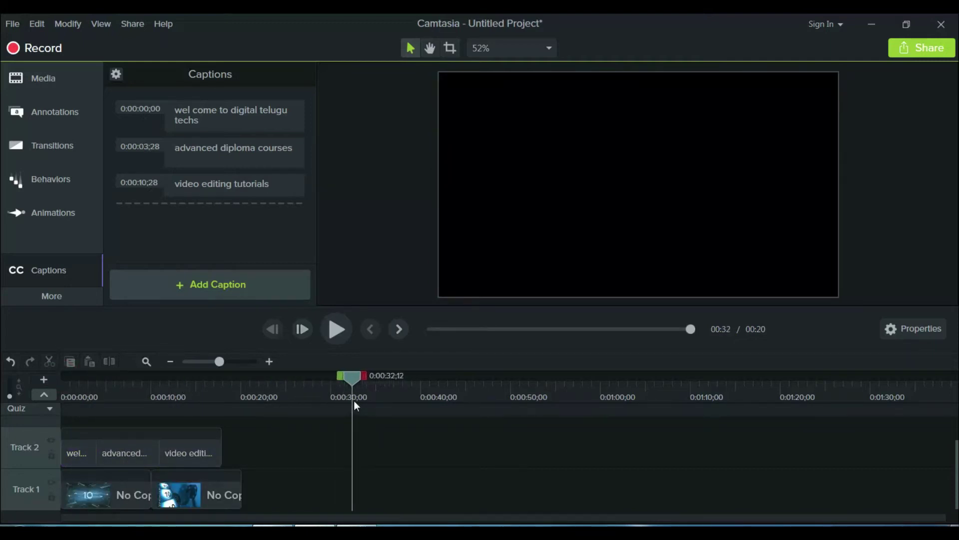
pyautogui.moveTo(353, 377); pyautogui.dragTo(35, 401)
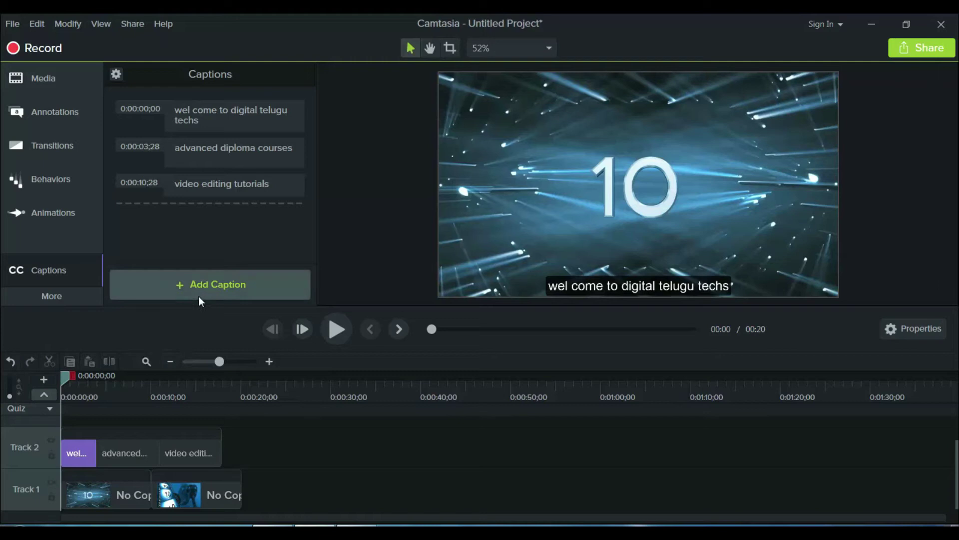
# Step: Show the available audio effects, and add an interactive quiz at the start of the timeline
pyautogui.click(56, 295)
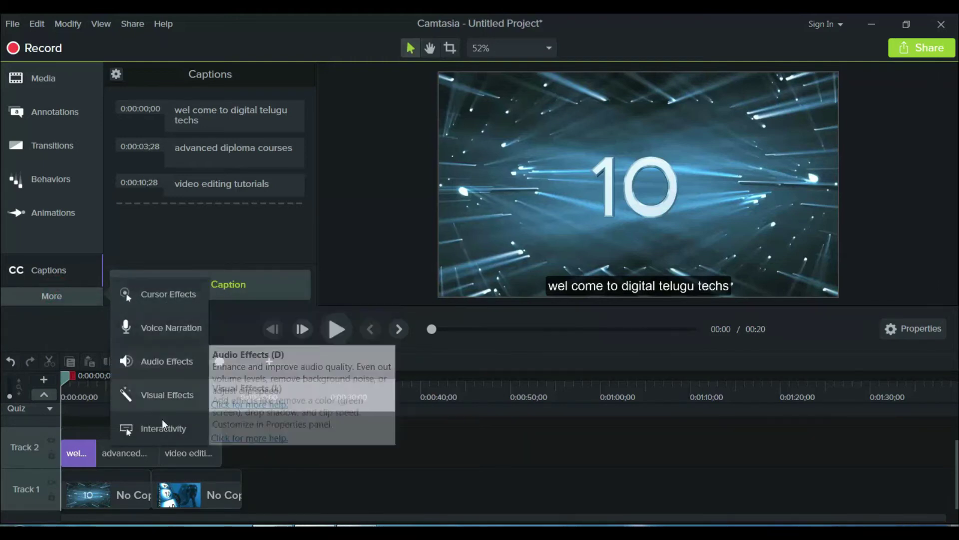
pyautogui.click(164, 362)
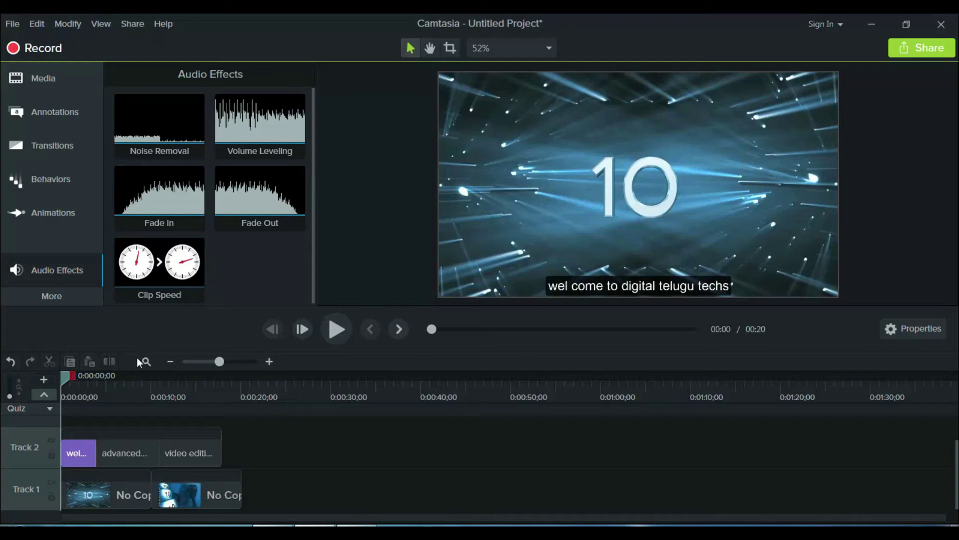
pyautogui.click(52, 293)
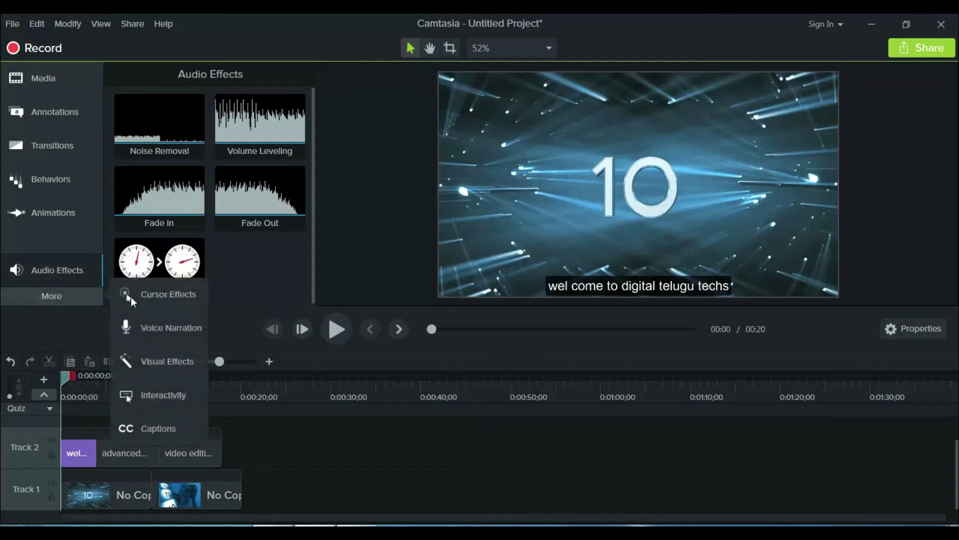
pyautogui.click(157, 389)
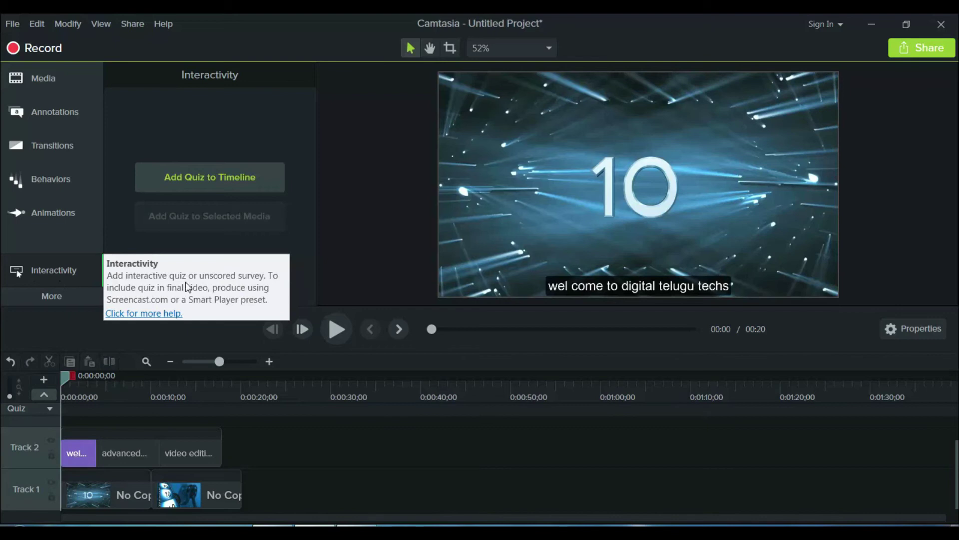
pyautogui.click(203, 175)
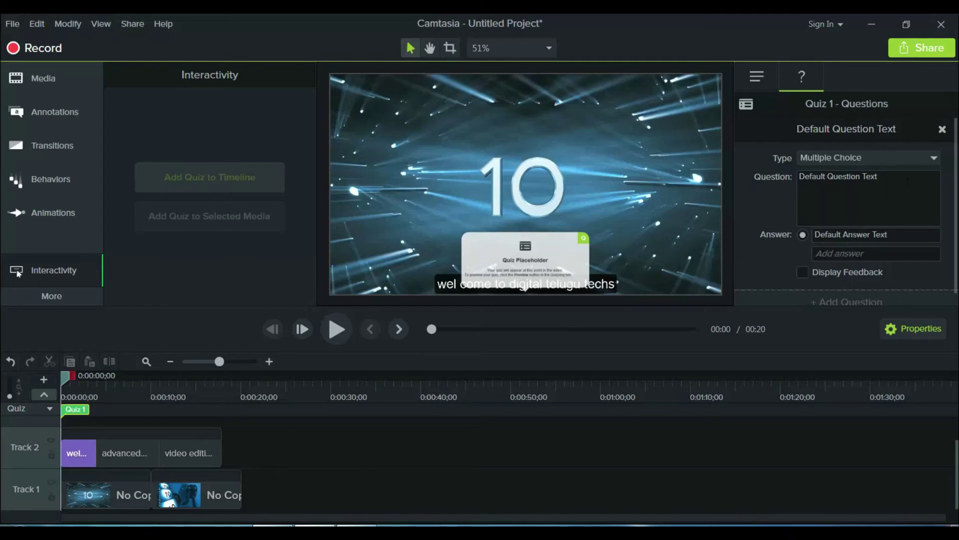
# Step: Make the quiz question True/False with the text "digital telugu techs" and True as the answer
pyautogui.click(925, 157)
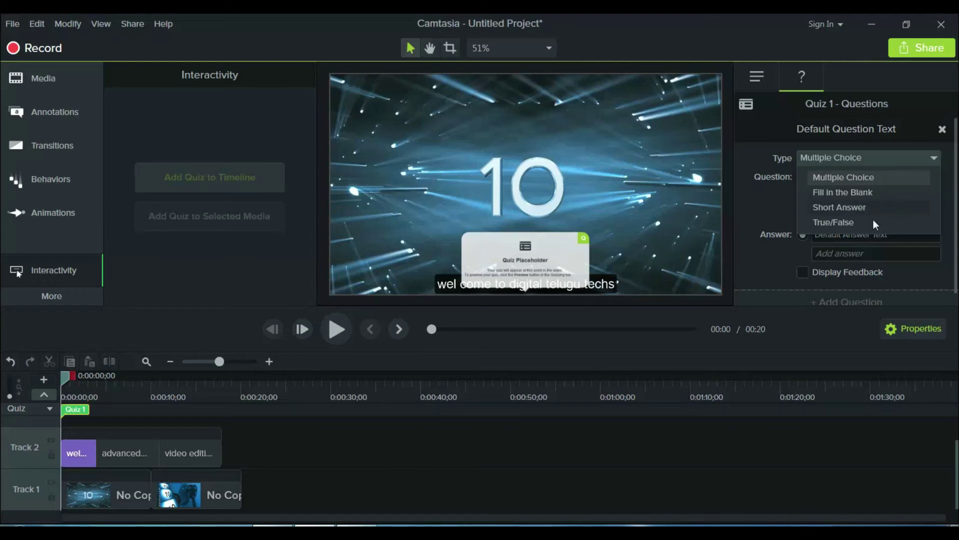
pyautogui.click(826, 221)
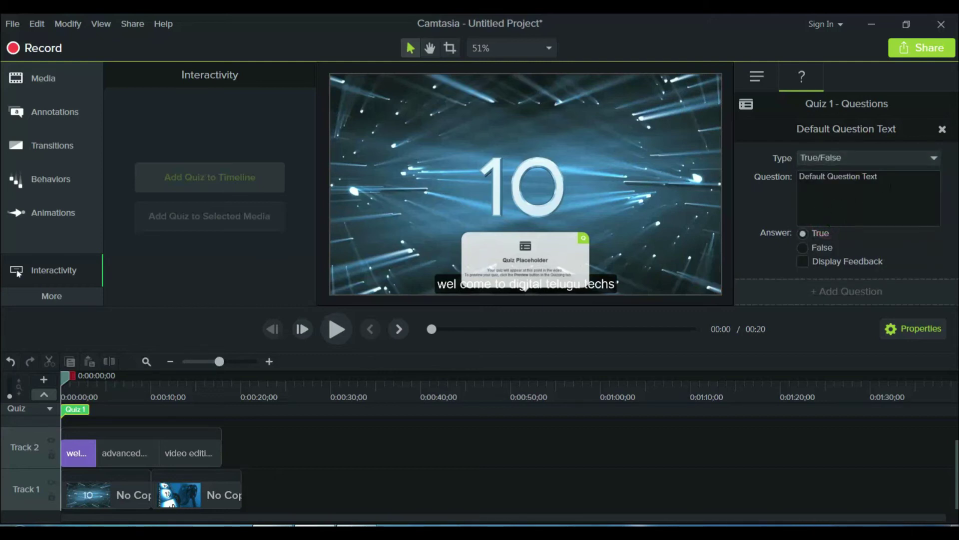
pyautogui.click(889, 181)
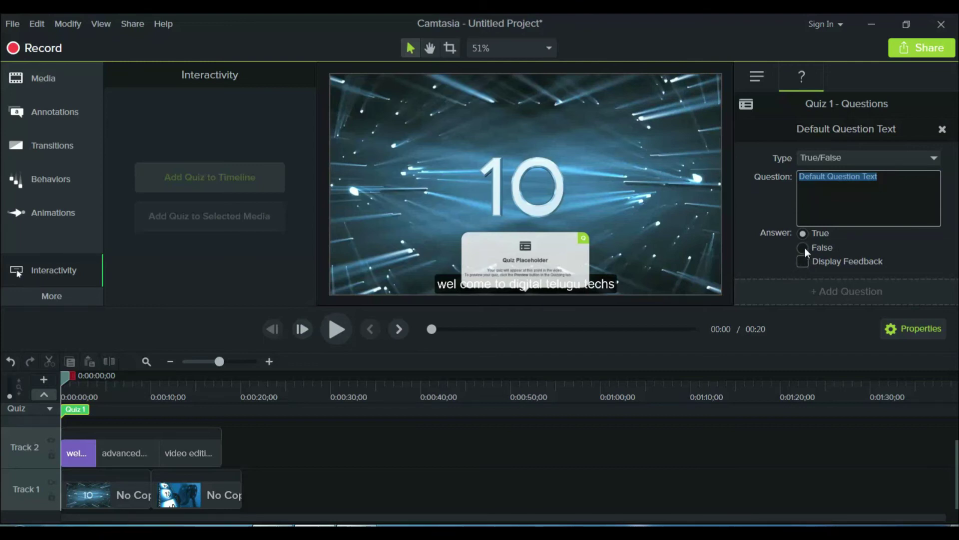
pyautogui.click(801, 231)
pyautogui.press('BackSpace')
pyautogui.write('digital telugu techs')
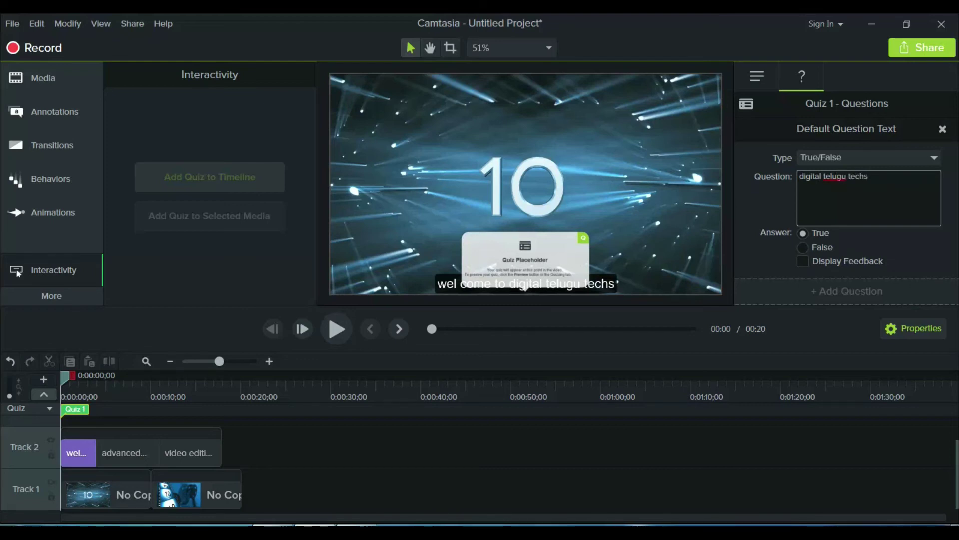
# Step: Hide the quiz properties, play the opening seconds of the timeline, and return the playhead to the start
pyautogui.click(916, 331)
pyautogui.press('space')
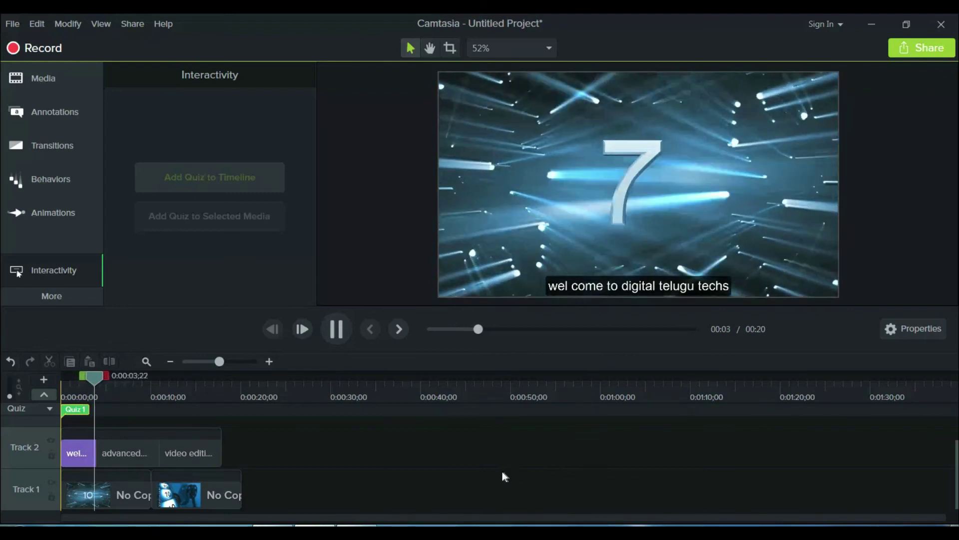
pyautogui.press('space')
pyautogui.moveTo(99, 377); pyautogui.dragTo(61, 376)
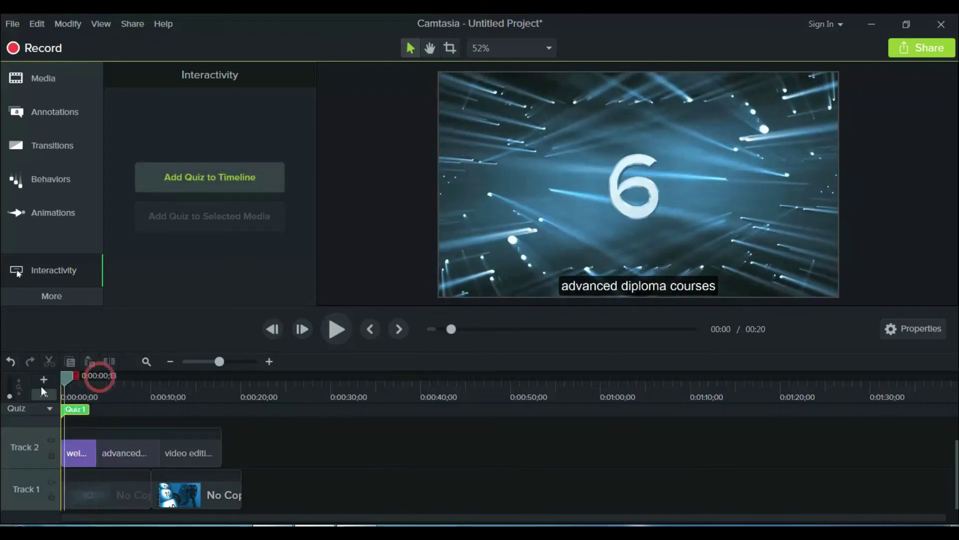
# Step: Reopen the quiz's properties, set the answer to False, and enable feedback with Continue as the action if correct
pyautogui.click(73, 411)
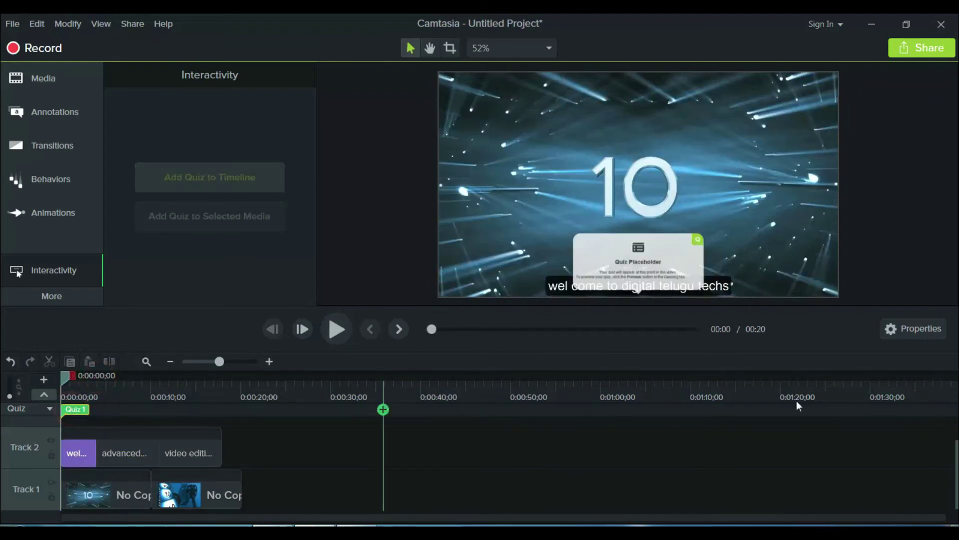
pyautogui.click(922, 330)
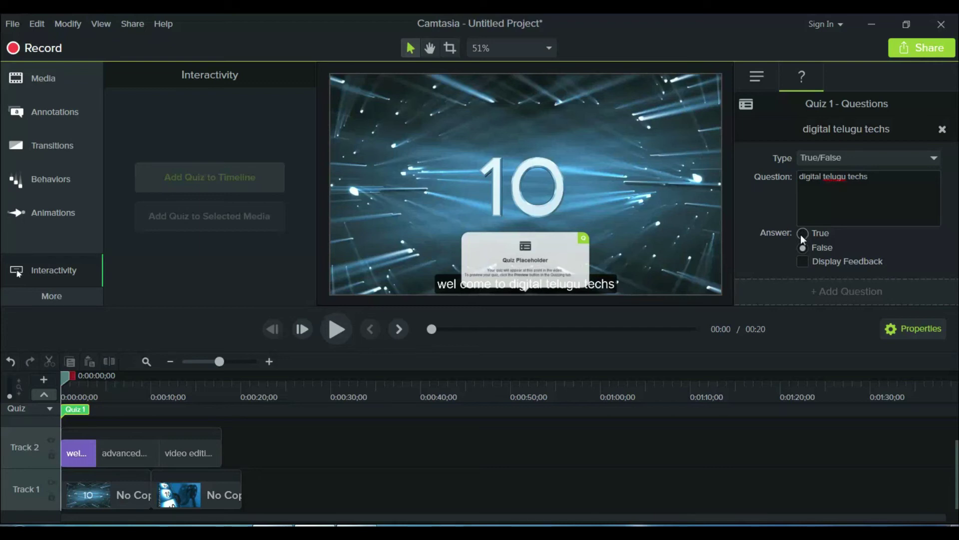
pyautogui.click(804, 262)
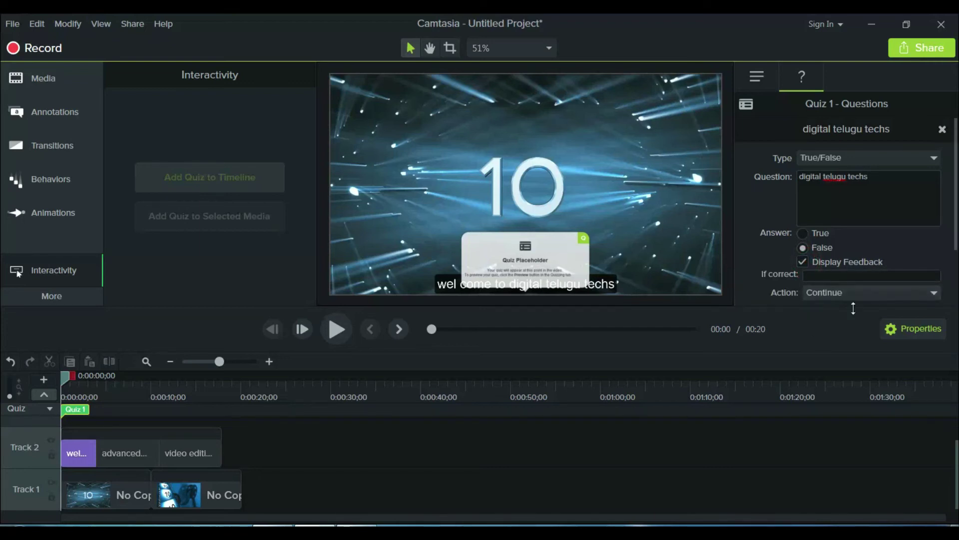
pyautogui.click(849, 291)
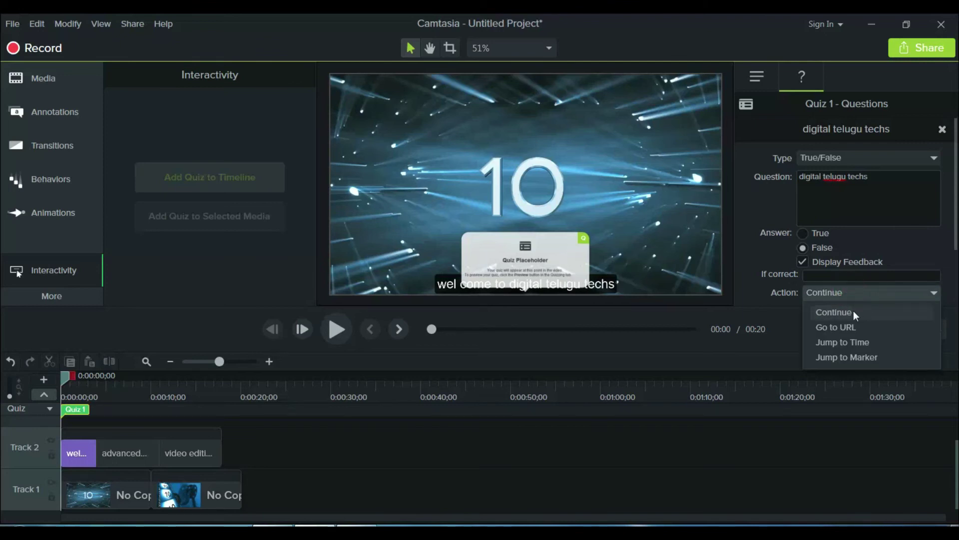
pyautogui.click(853, 311)
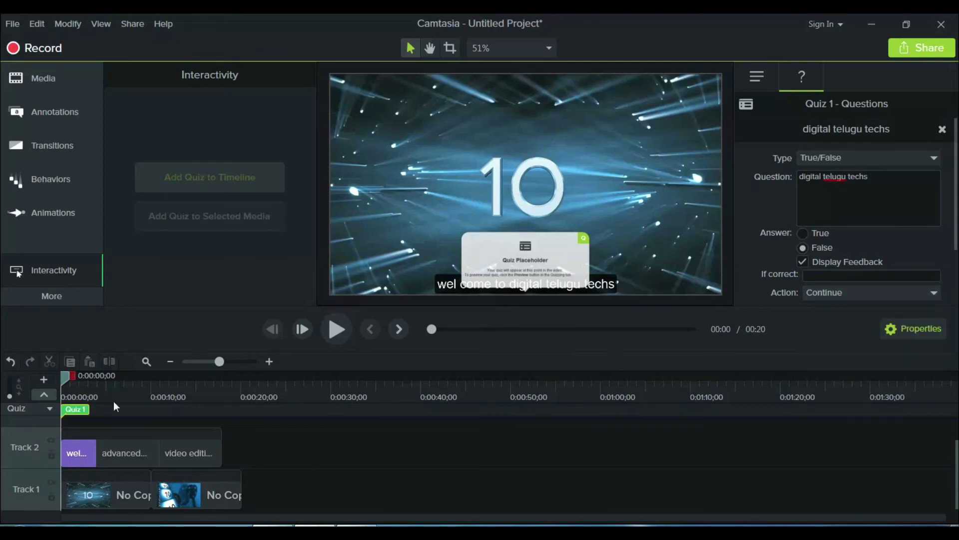
# Step: Reselect the quiz marker on the timeline and set the question's correct answer to True
pyautogui.click(87, 408)
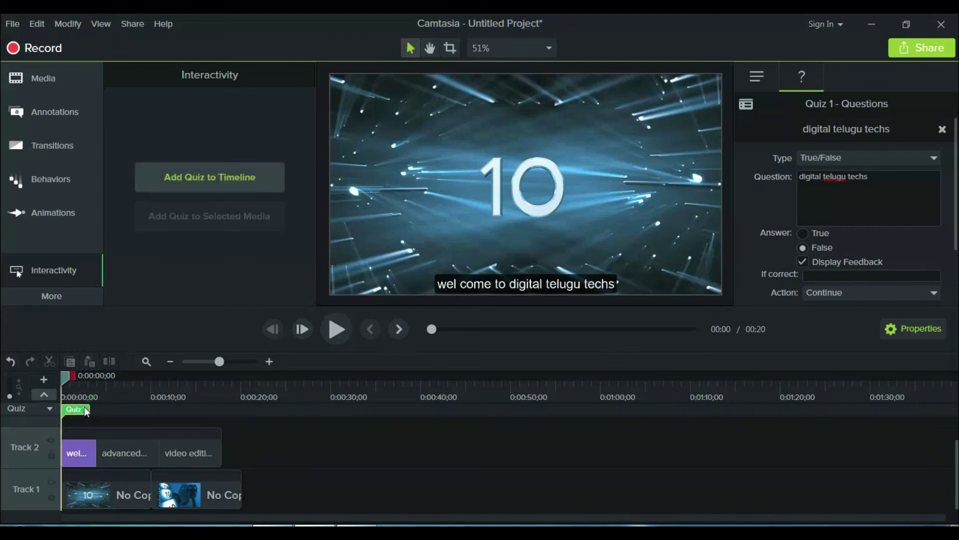
pyautogui.click(79, 408)
pyautogui.click(512, 258)
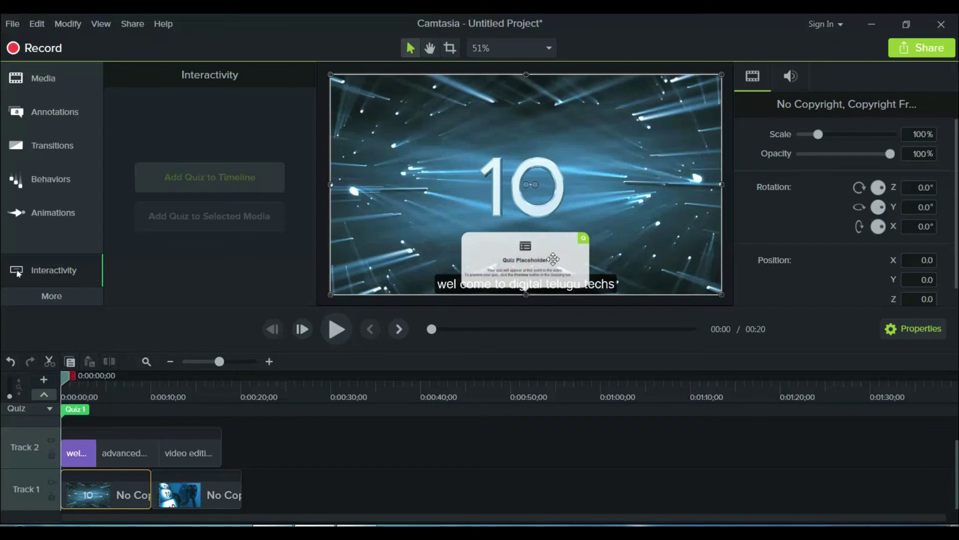
pyautogui.click(76, 409)
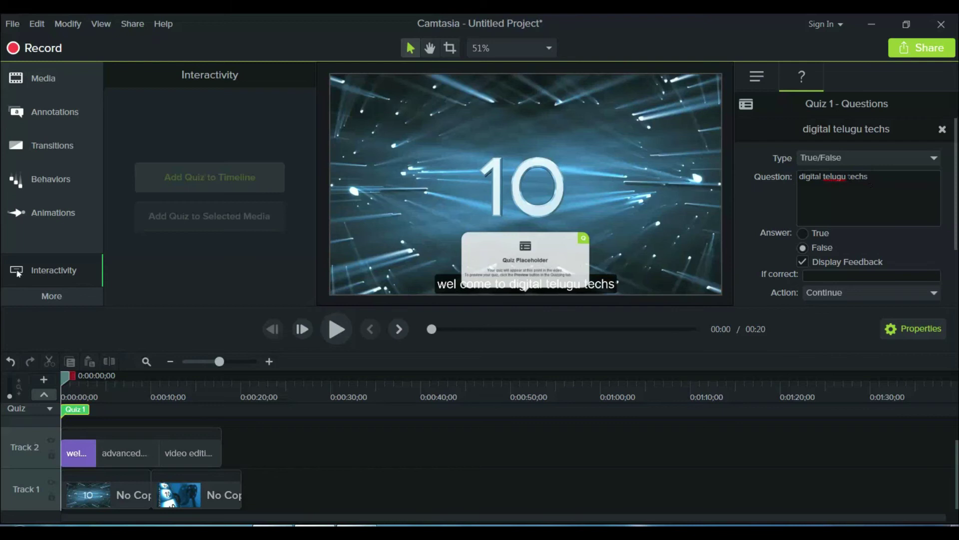
pyautogui.click(803, 234)
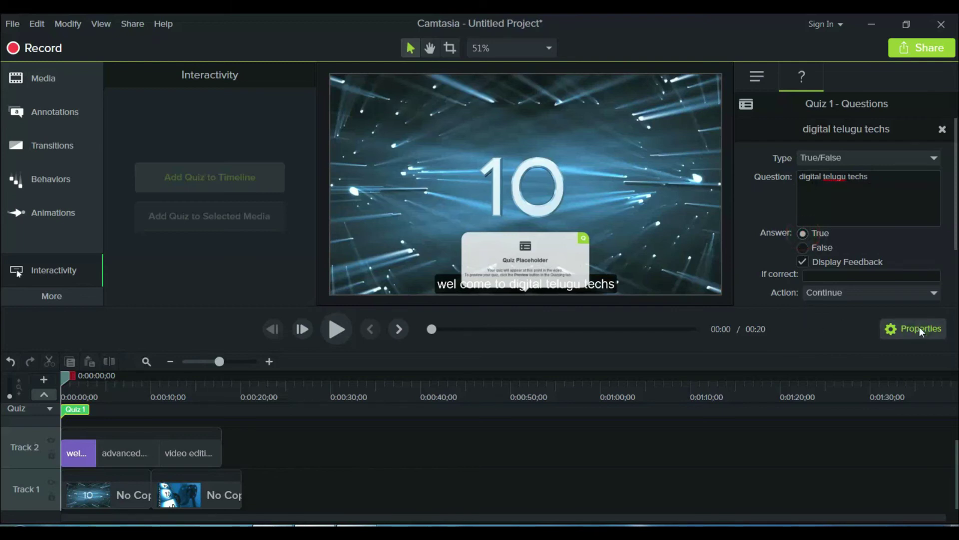
# Step: Hide the properties, preview the edited quiz at the start of the timeline, and bring the playhead back to zero
pyautogui.click(920, 328)
pyautogui.press('space')
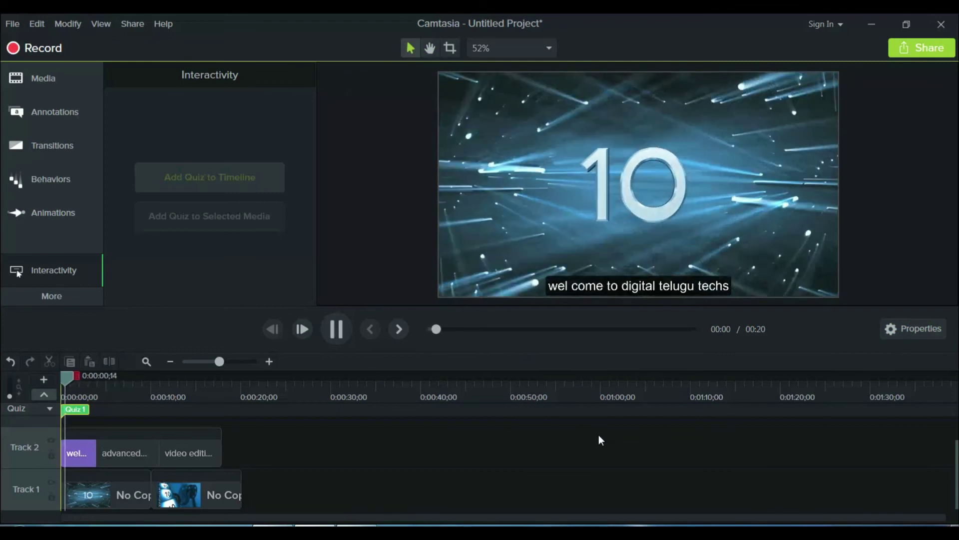
pyautogui.press('space')
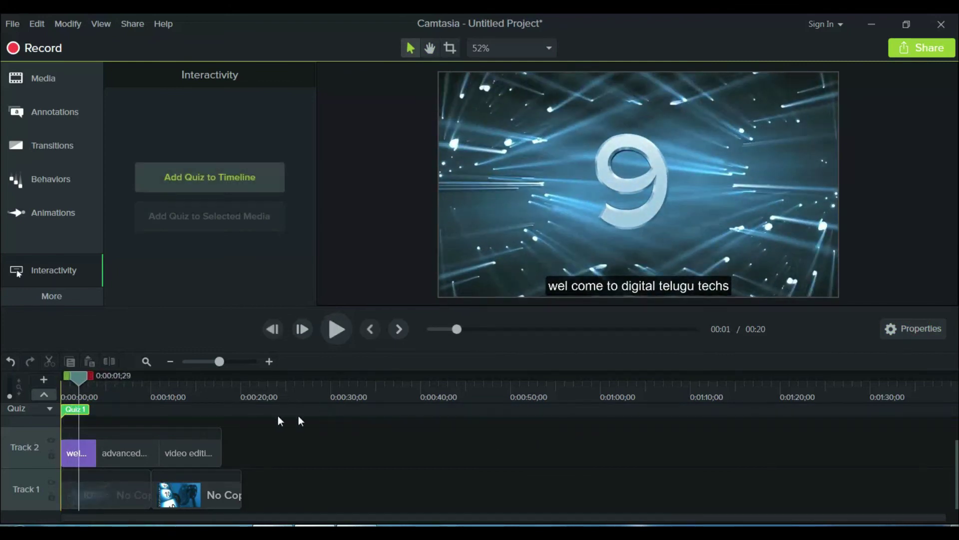
pyautogui.moveTo(80, 378); pyautogui.dragTo(48, 377)
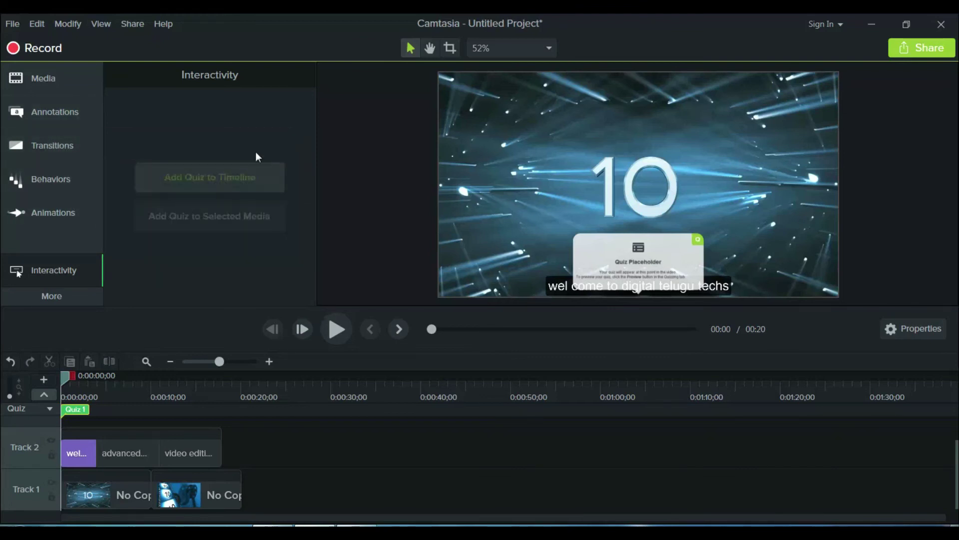
pyautogui.click(53, 110)
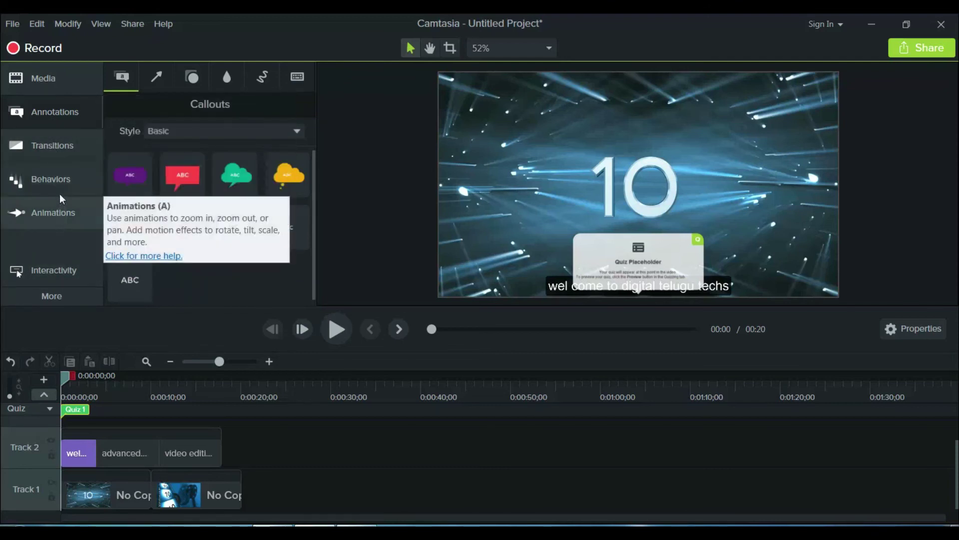
pyautogui.click(64, 296)
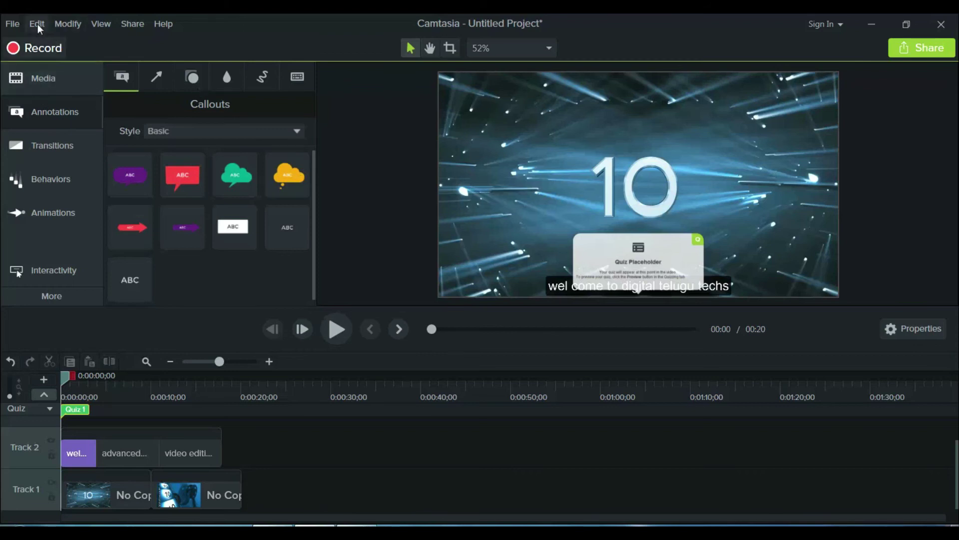
pyautogui.click(14, 25)
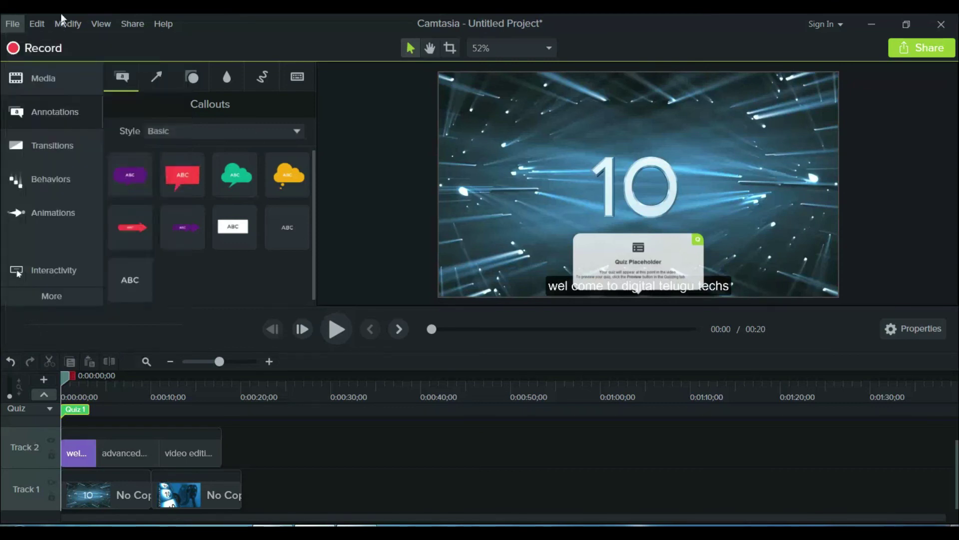
pyautogui.moveTo(60, 20)
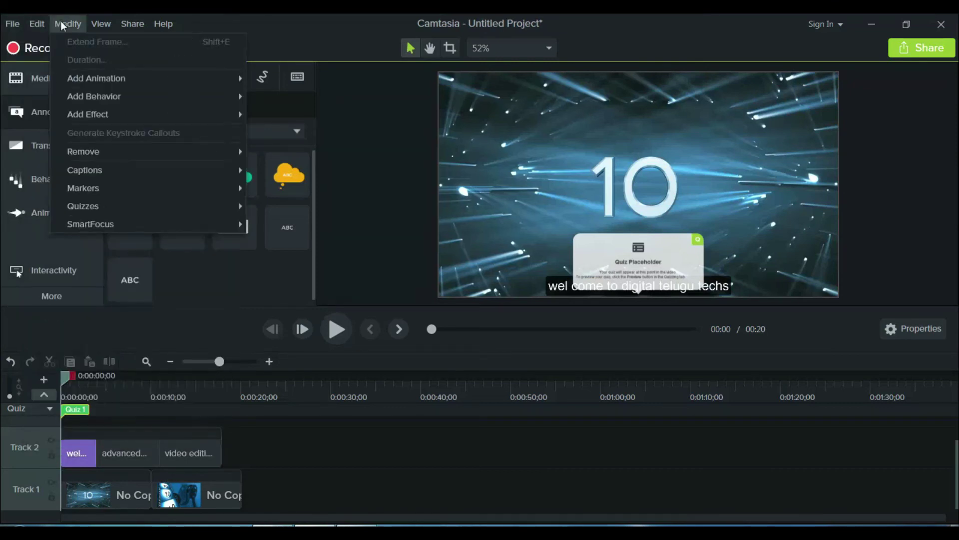
pyautogui.moveTo(94, 29)
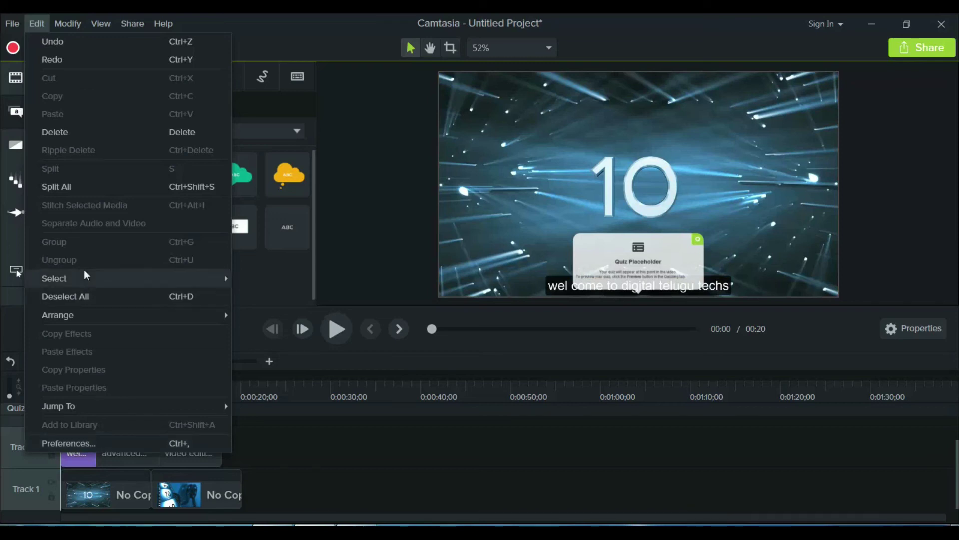
pyautogui.click(346, 160)
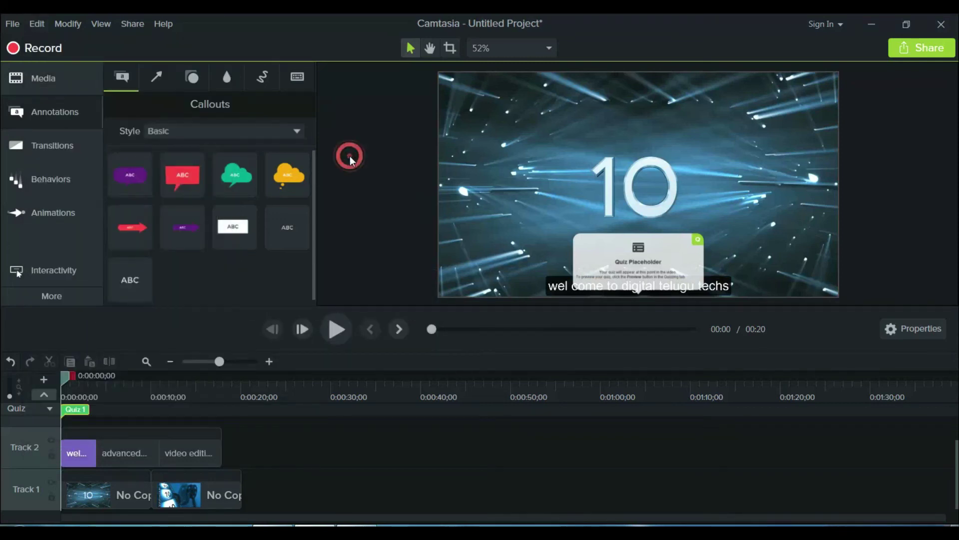
# Step: Set the project's canvas dimensions to 1080p HD (1920x1080) and apply the settings
pyautogui.rightClick(473, 181)
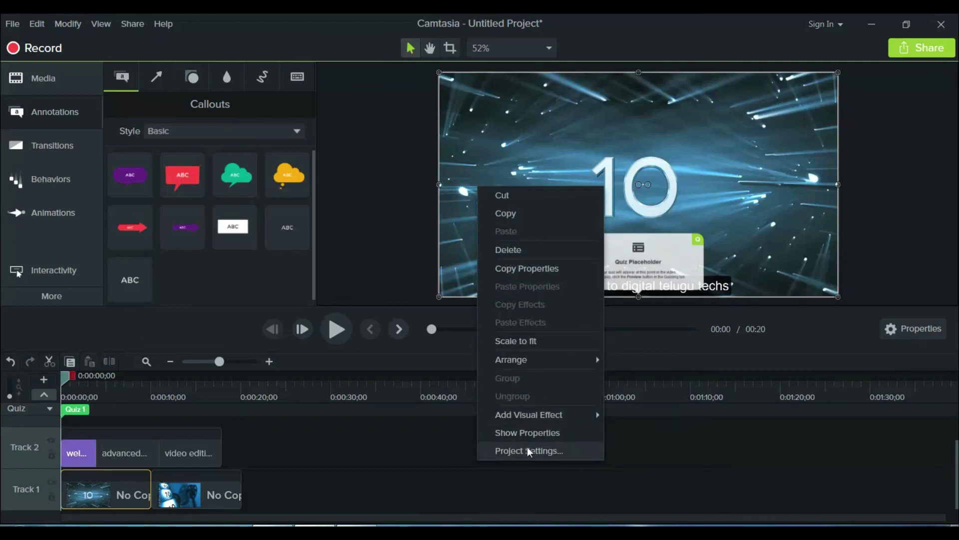
pyautogui.click(528, 449)
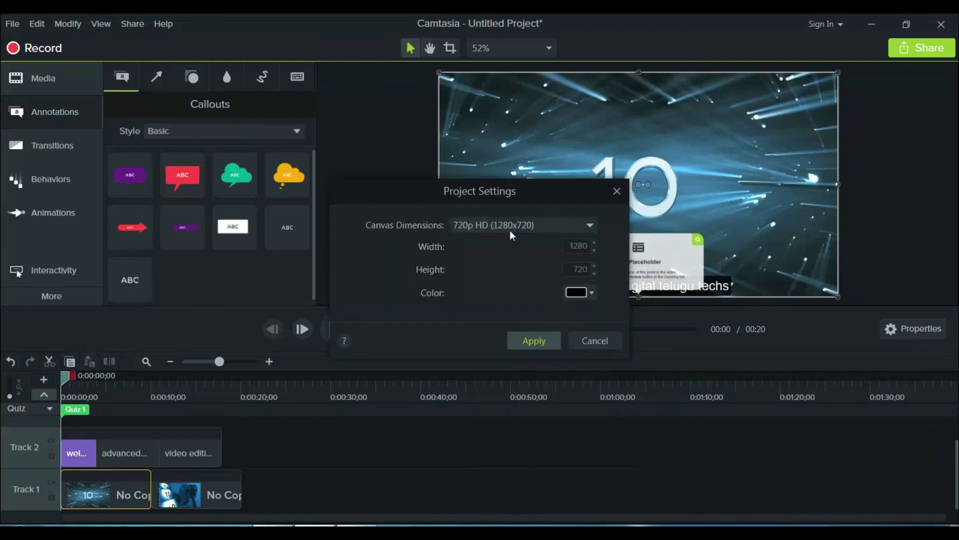
pyautogui.moveTo(523, 192); pyautogui.dragTo(531, 116)
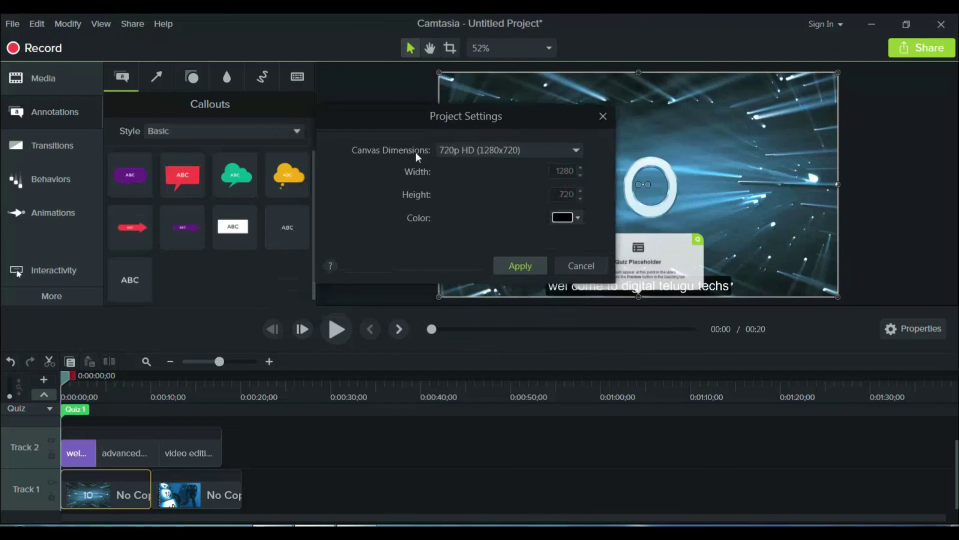
pyautogui.click(565, 150)
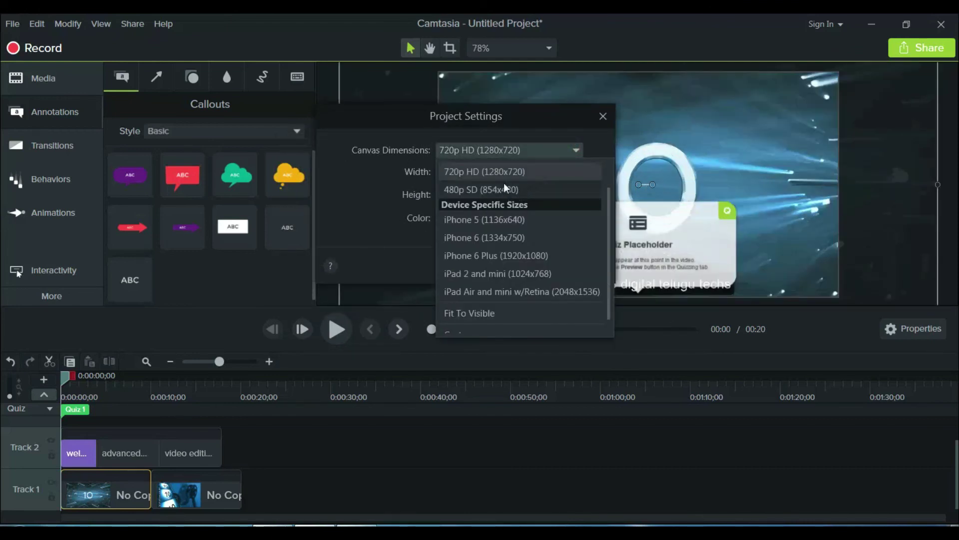
pyautogui.scroll(2, 604, 226)
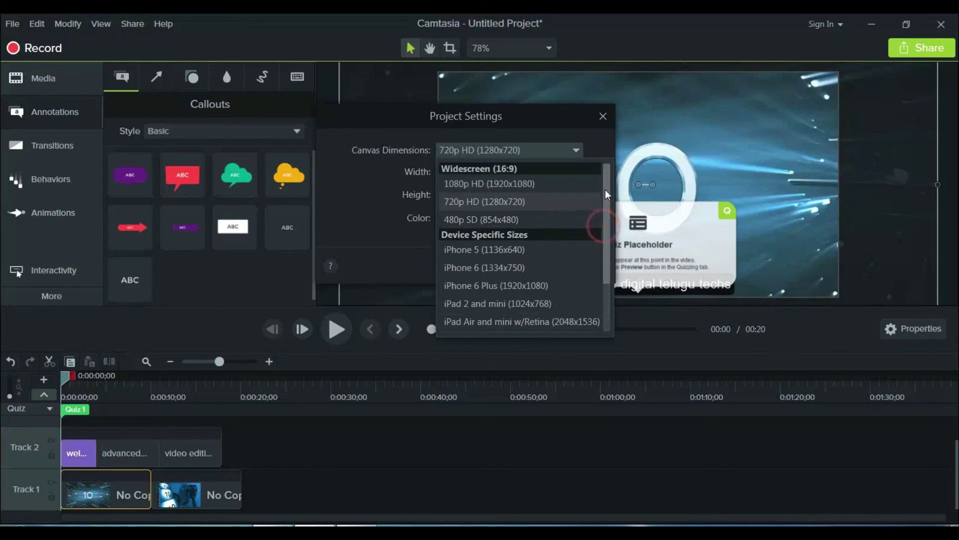
pyautogui.click(464, 182)
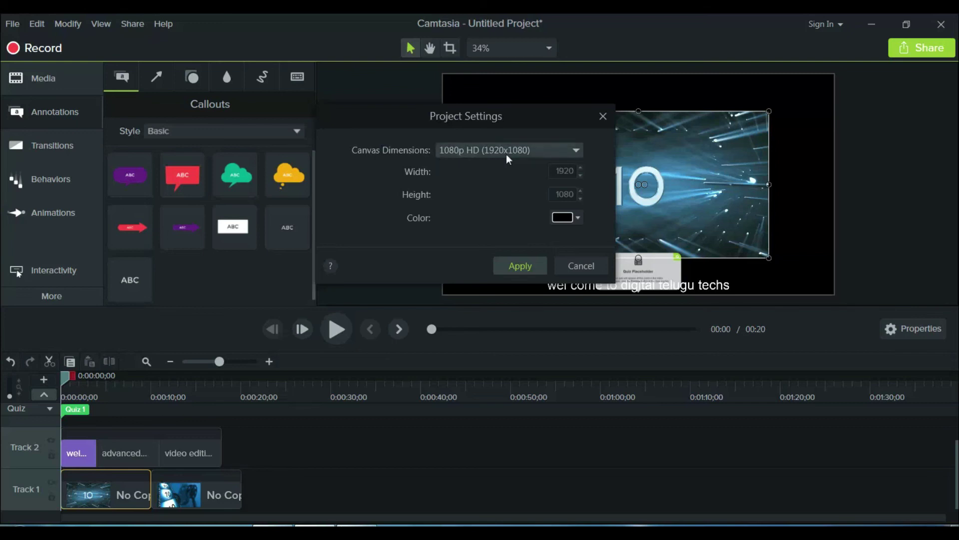
pyautogui.click(569, 150)
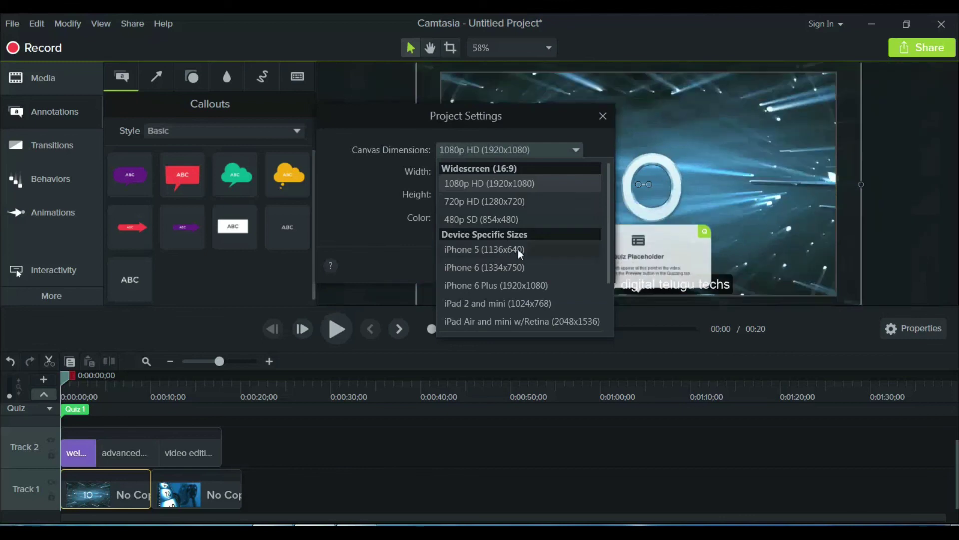
pyautogui.scroll(-1, 518, 268)
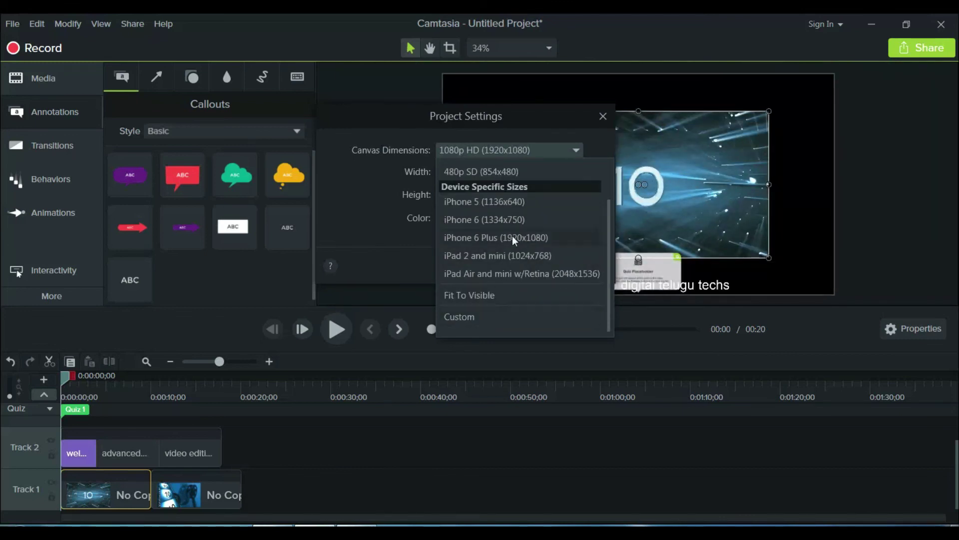
pyautogui.scroll(1, 512, 235)
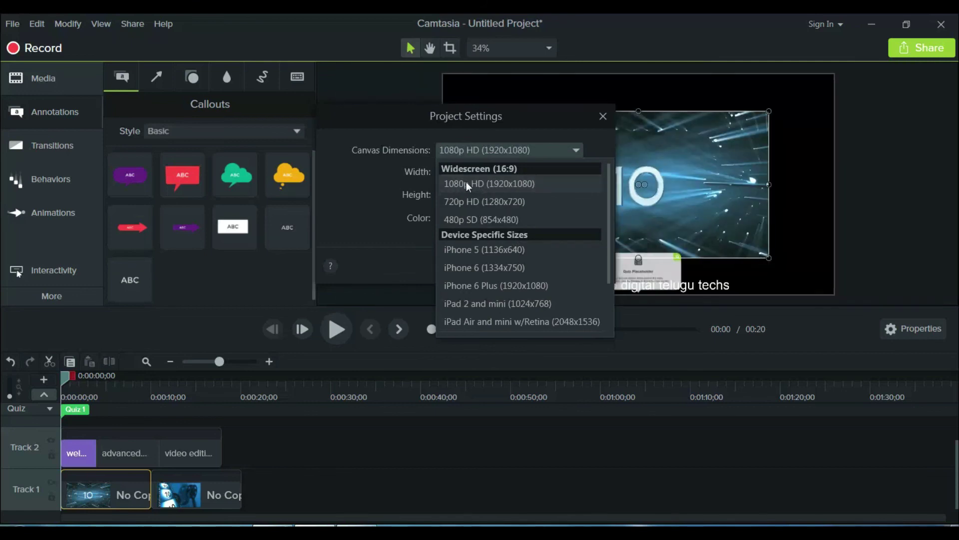
pyautogui.click(466, 184)
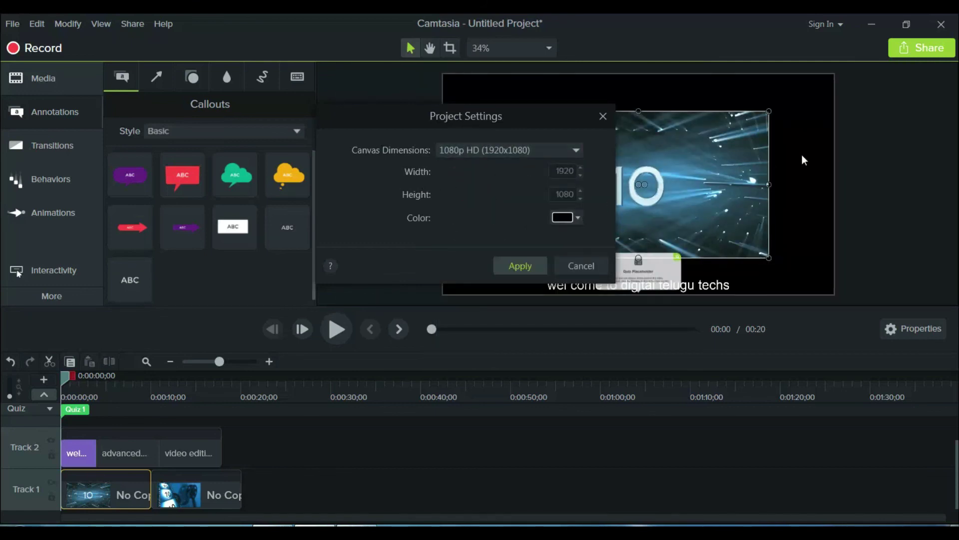
pyautogui.click(515, 264)
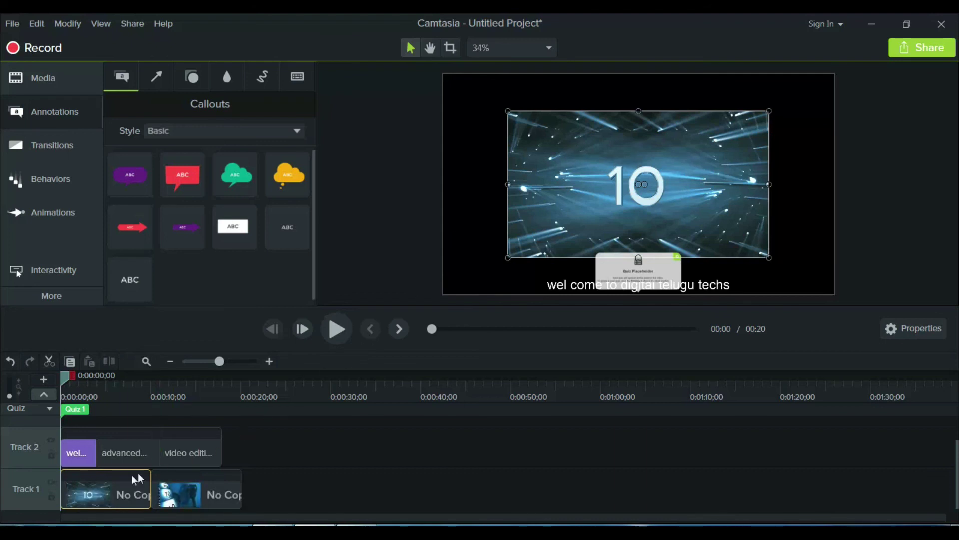
# Step: Enlarge the first countdown clip on the canvas until it fills the whole frame, and deselect it
pyautogui.rightClick(113, 492)
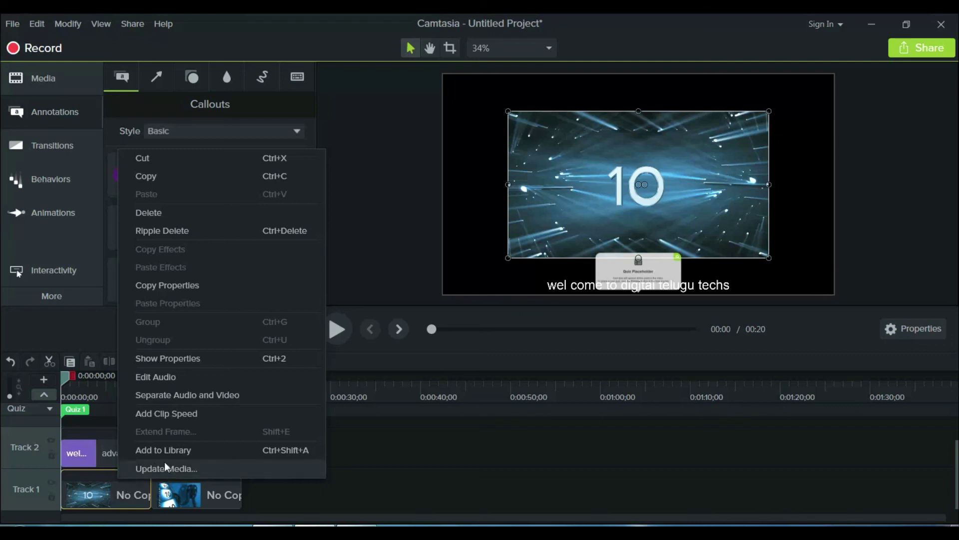
pyautogui.click(404, 453)
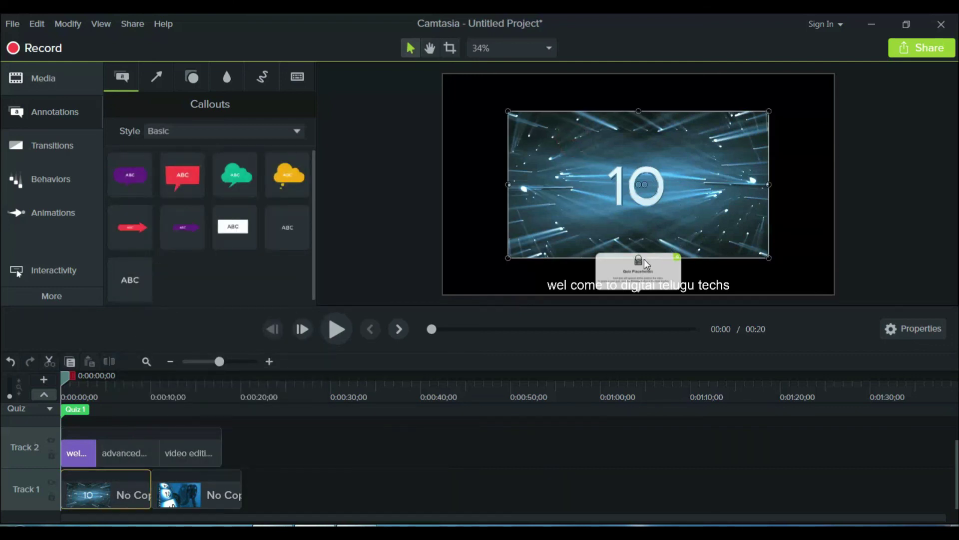
pyautogui.moveTo(639, 258); pyautogui.dragTo(640, 294)
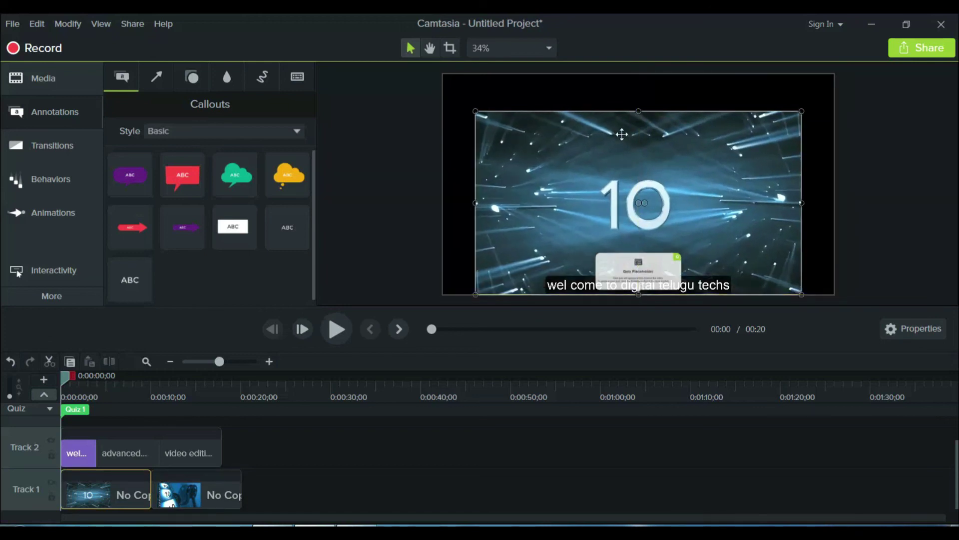
pyautogui.moveTo(639, 111); pyautogui.dragTo(638, 74)
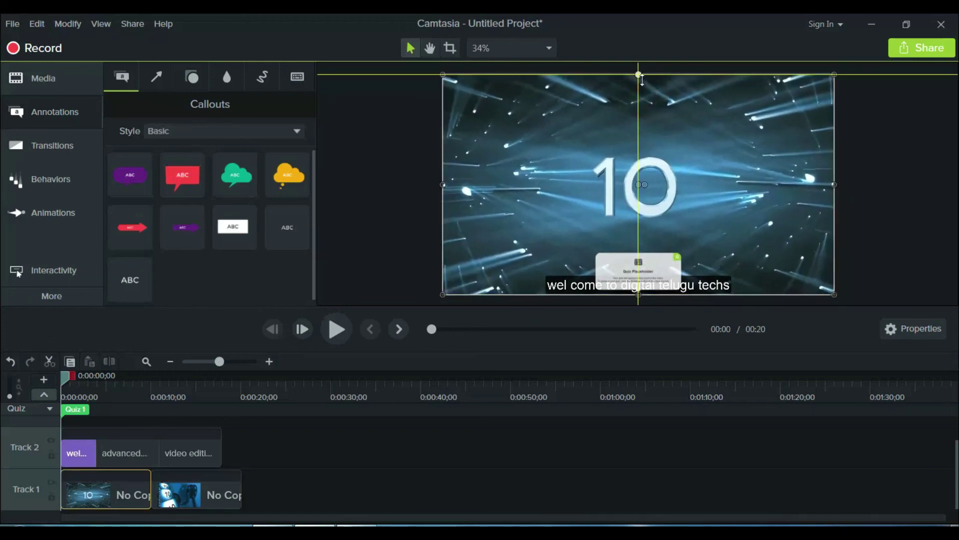
pyautogui.click(409, 169)
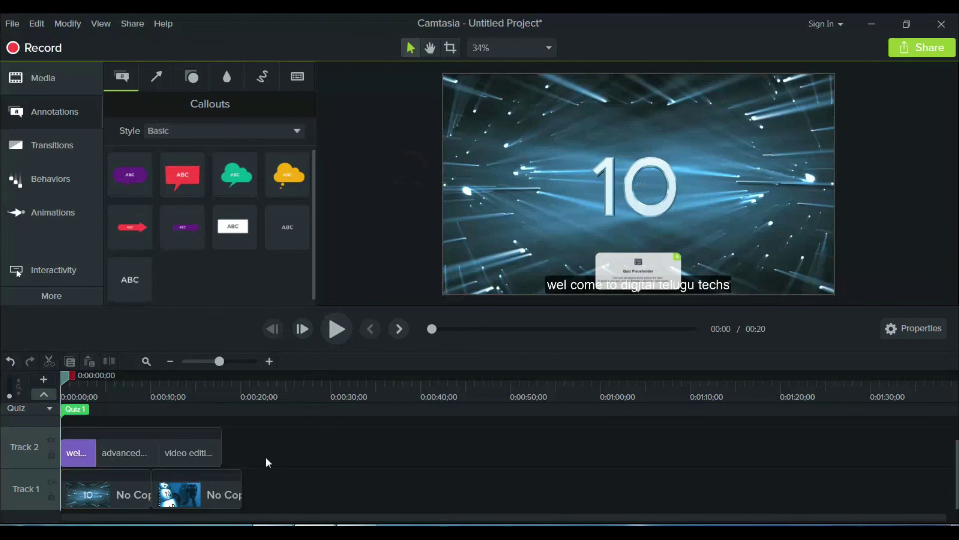
# Step: Select the second countdown clip on Track 1 and enlarge it to fill the whole canvas
pyautogui.click(198, 489)
pyautogui.click(193, 458)
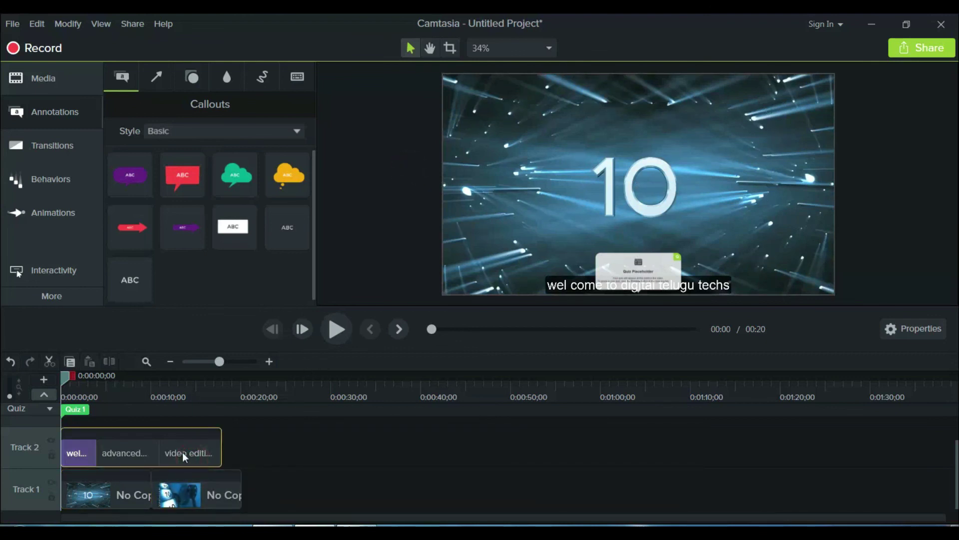
pyautogui.click(186, 495)
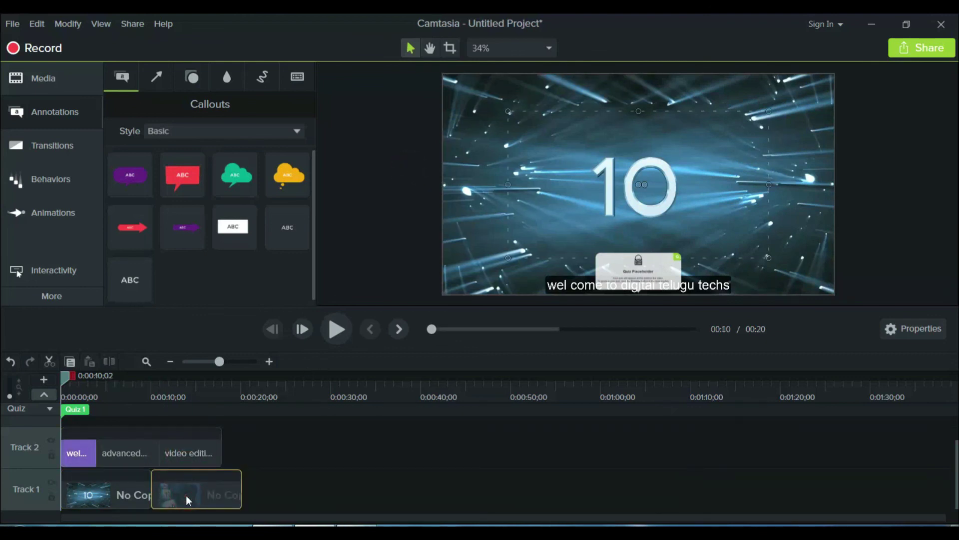
pyautogui.click(172, 488)
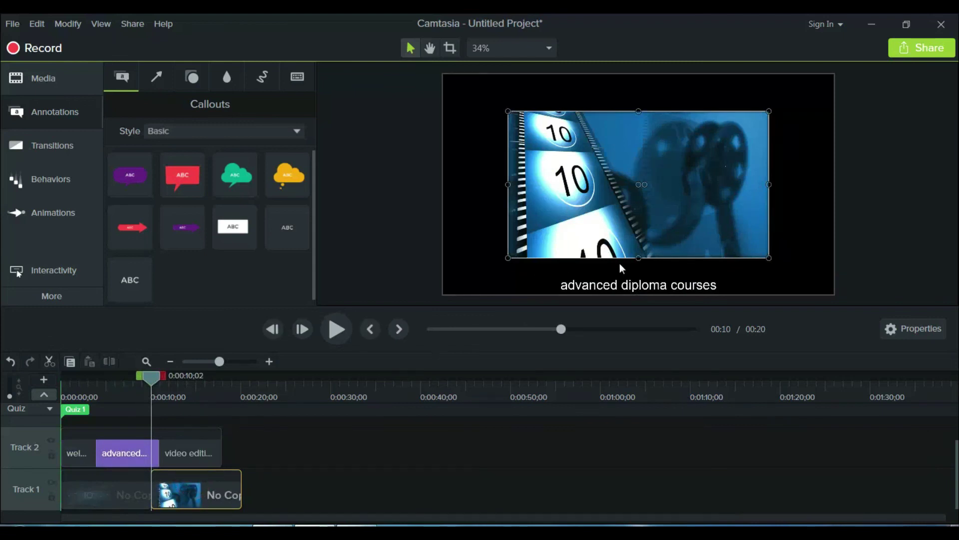
pyautogui.moveTo(638, 257); pyautogui.dragTo(638, 294)
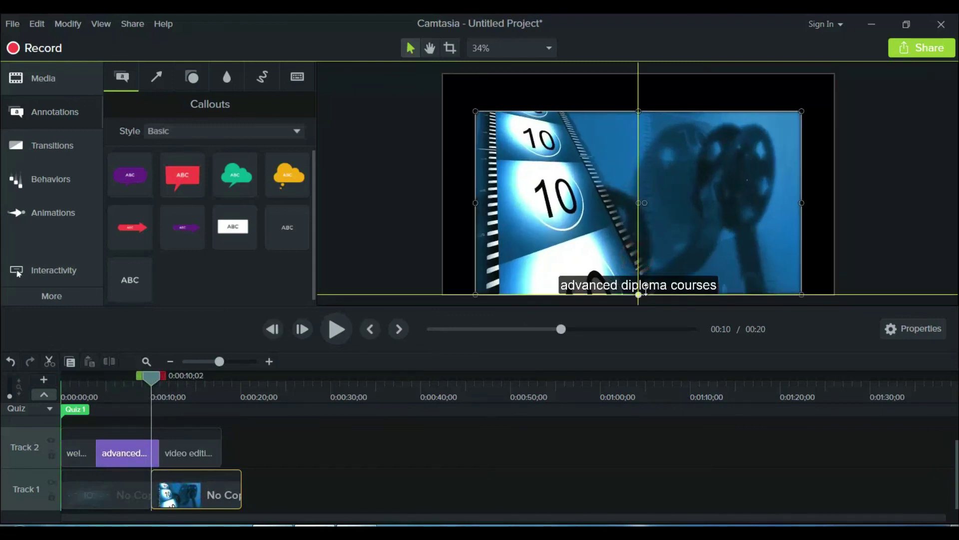
pyautogui.moveTo(640, 112); pyautogui.dragTo(637, 75)
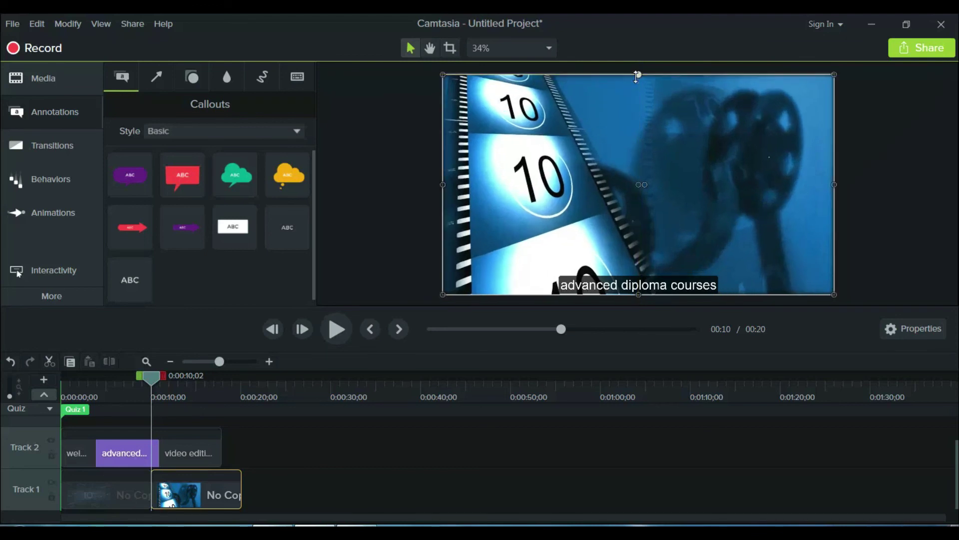
# Step: Examine the commands available for the second clip and look through the visual effects collection
pyautogui.rightClick(199, 482)
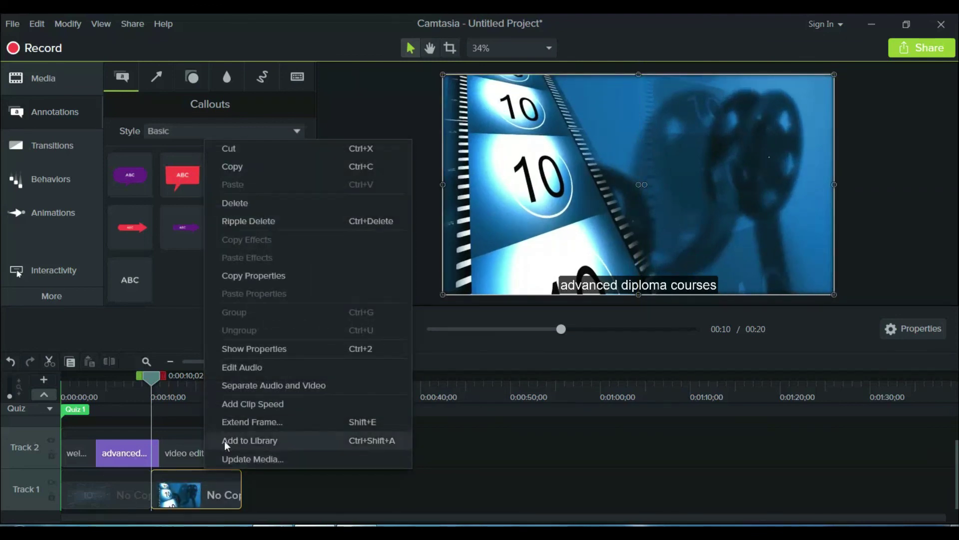
pyautogui.rightClick(573, 198)
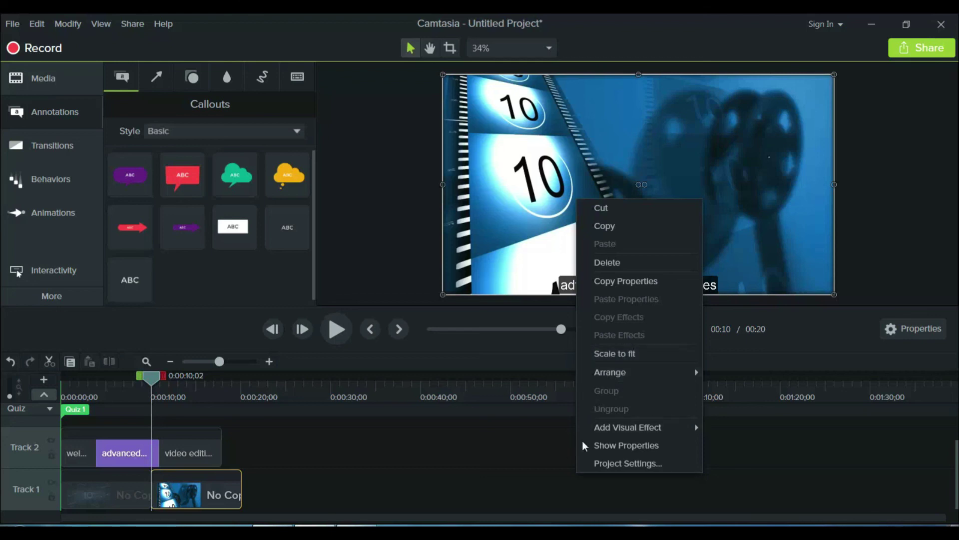
pyautogui.moveTo(655, 431)
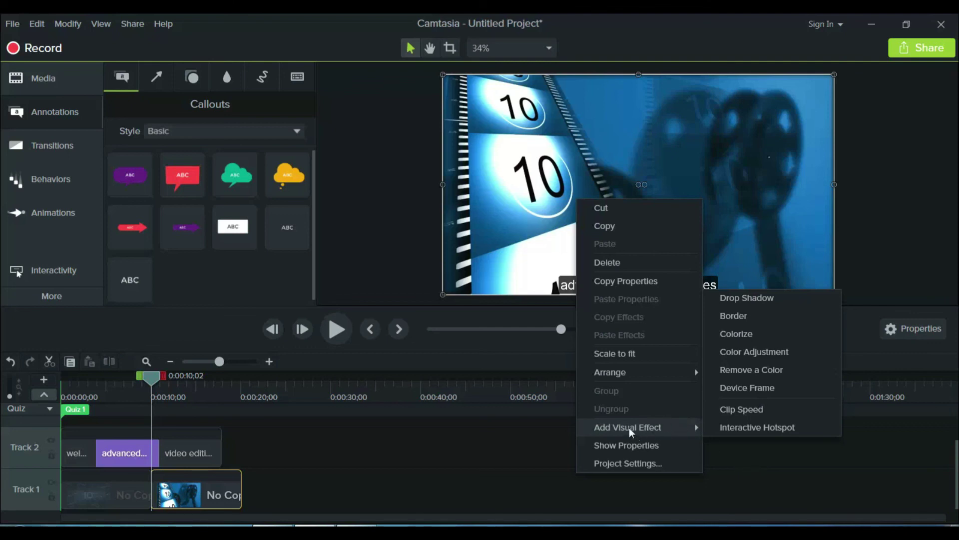
pyautogui.click(343, 455)
pyautogui.click(53, 295)
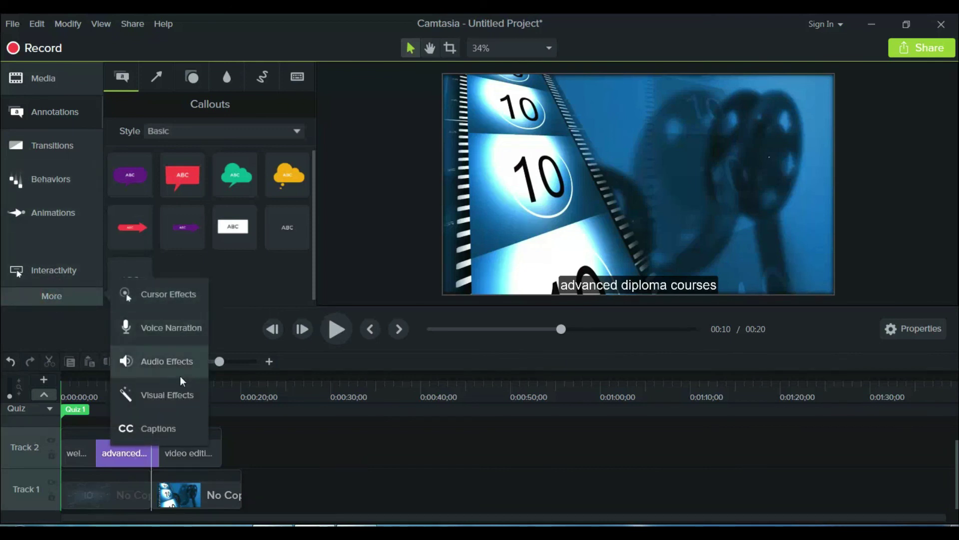
pyautogui.click(170, 395)
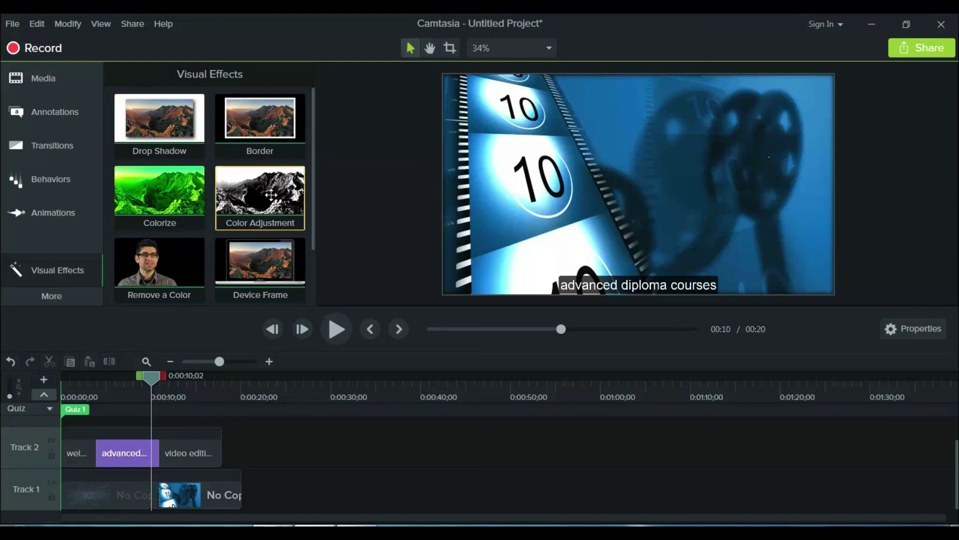
pyautogui.scroll(-1, 174, 213)
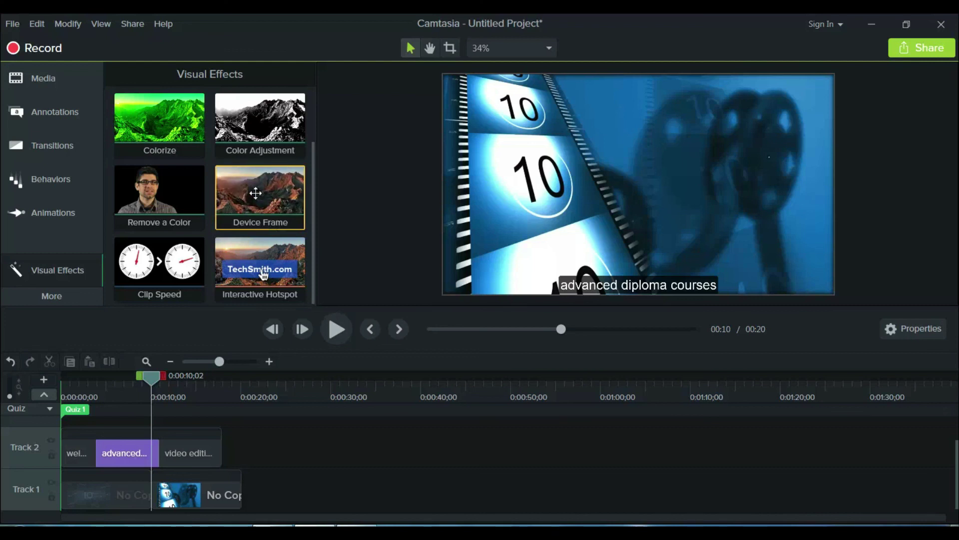
# Step: Return the playhead to the start of the timeline and play the resized clips
pyautogui.moveTo(152, 379); pyautogui.dragTo(41, 389)
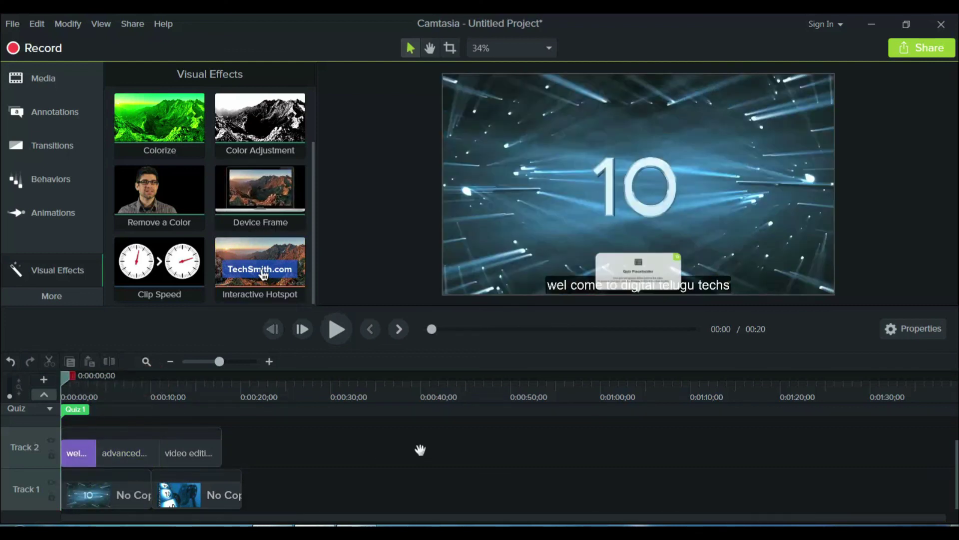
pyautogui.press('space')
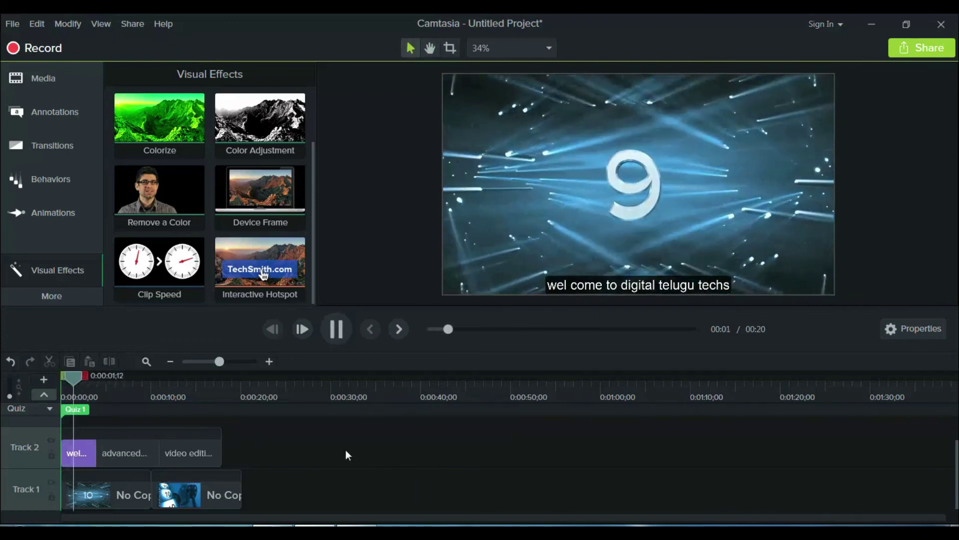